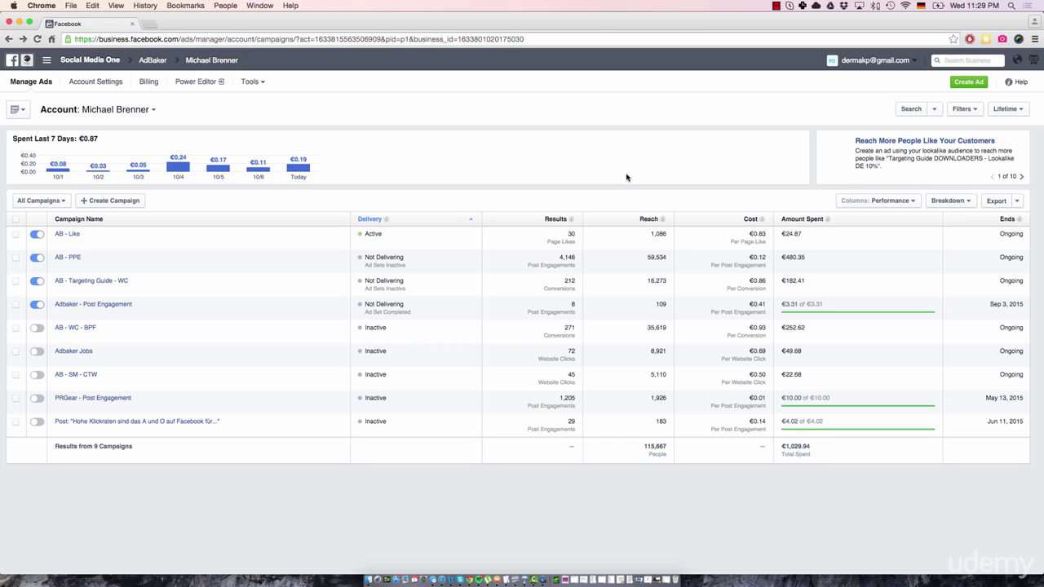
pyautogui.click(969, 83)
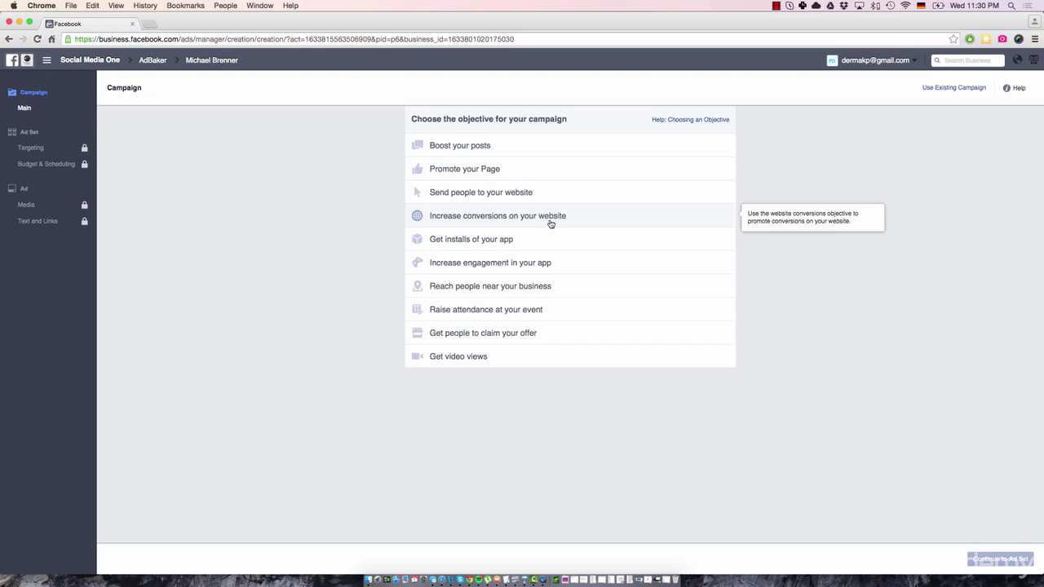
pyautogui.click(550, 217)
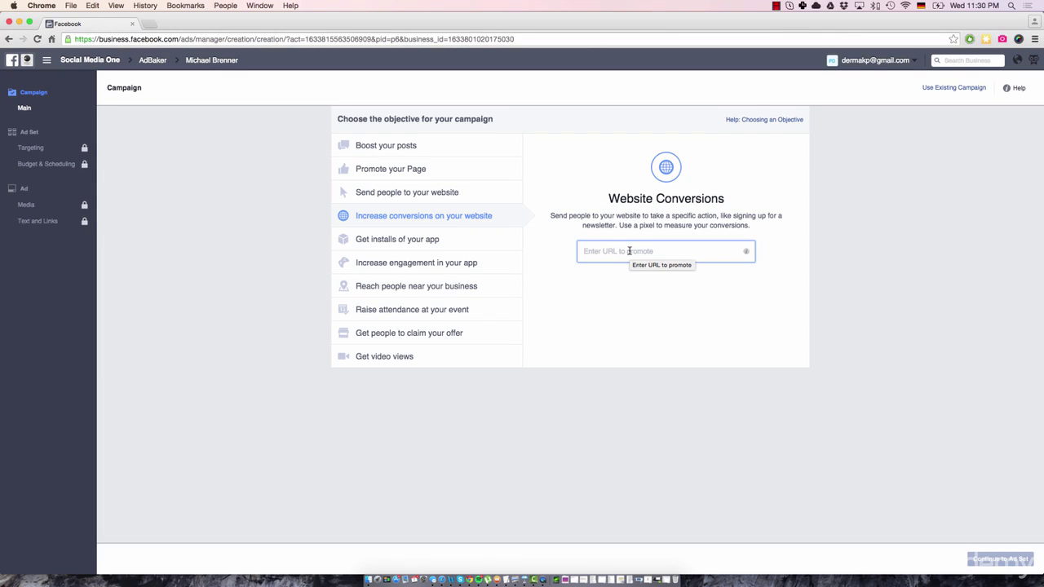
pyautogui.write('www.adbaker.de/emails')
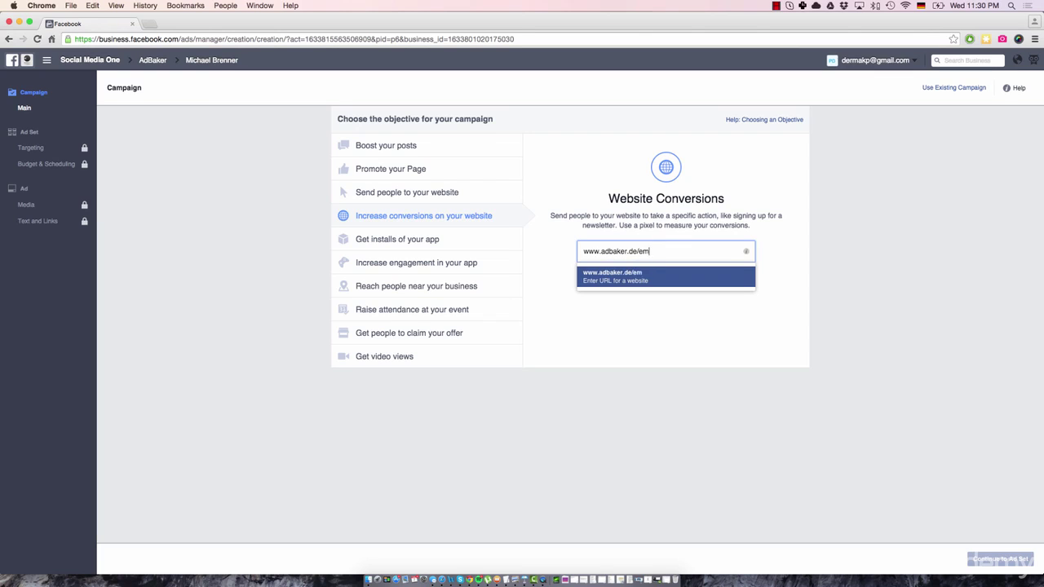
pyautogui.click(661, 281)
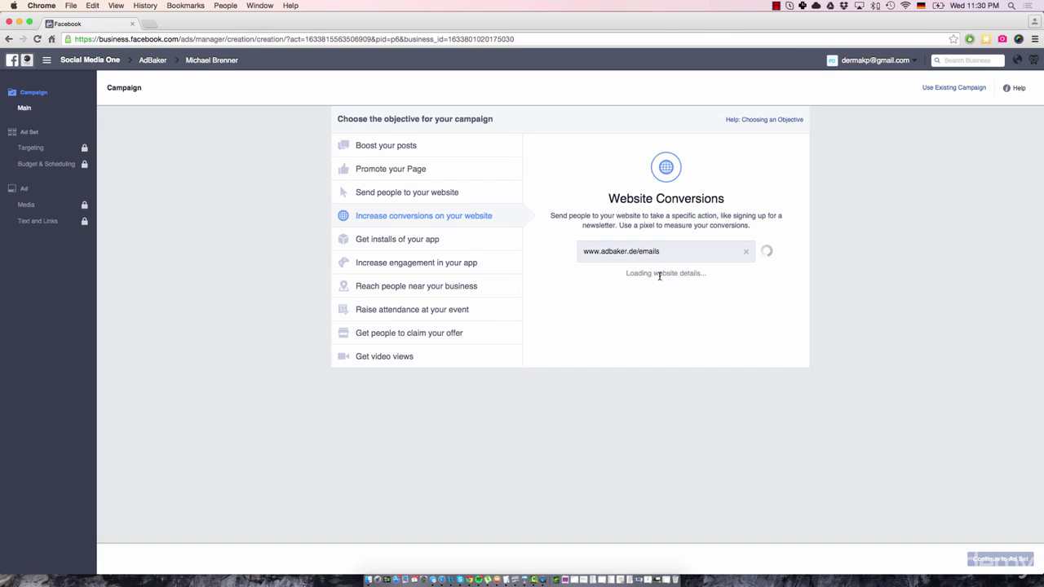
# Choose Complete Registration as the conversion for the campaign and continue to the ad set
pyautogui.click(746, 281)
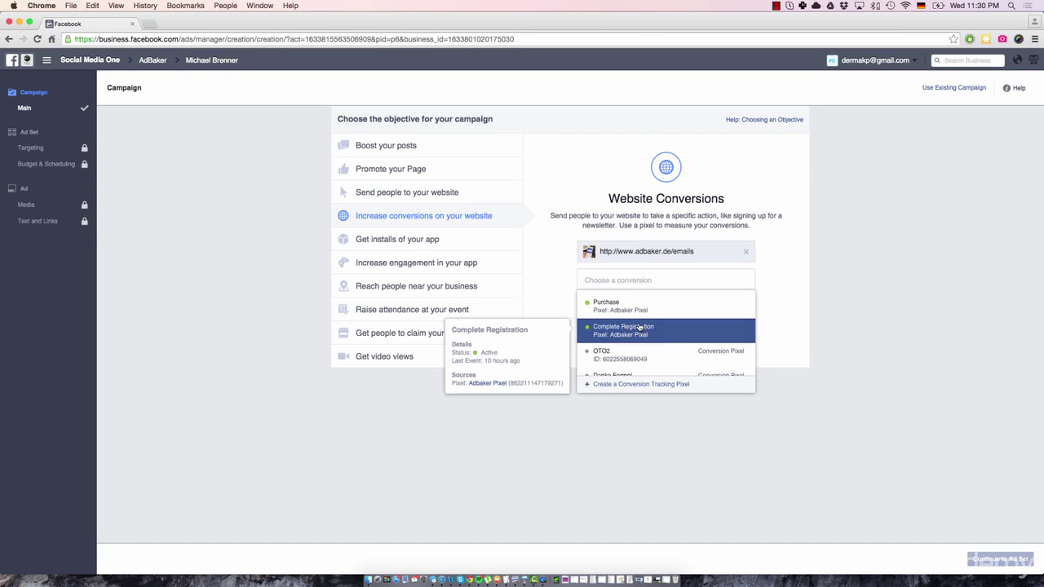
pyautogui.click(657, 331)
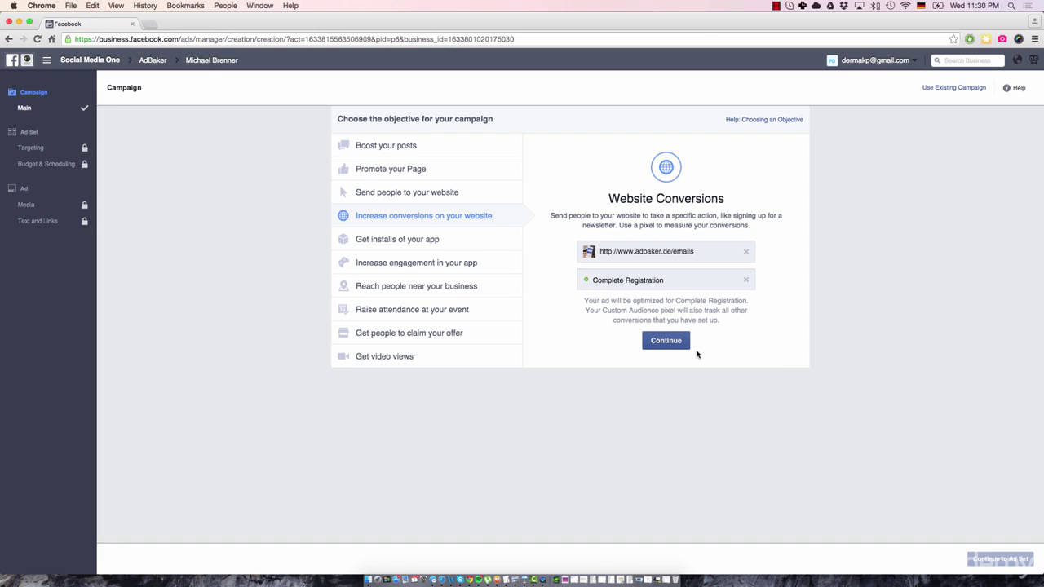
pyautogui.click(669, 345)
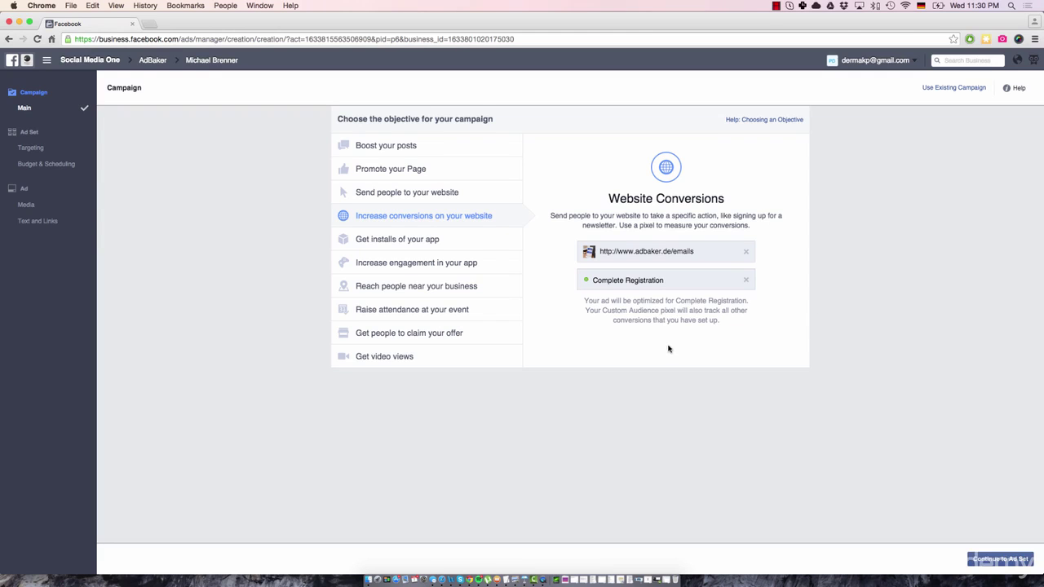
pyautogui.click(1002, 562)
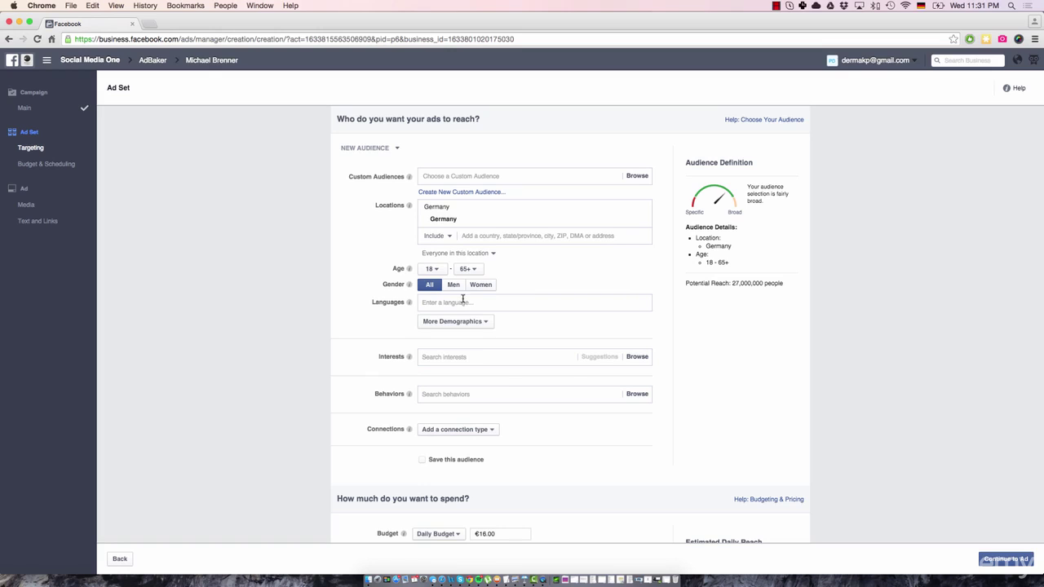
# Look through the targeting options for the audience, including additional demographics, interests and behaviors
pyautogui.click(480, 325)
pyautogui.moveTo(470, 338)
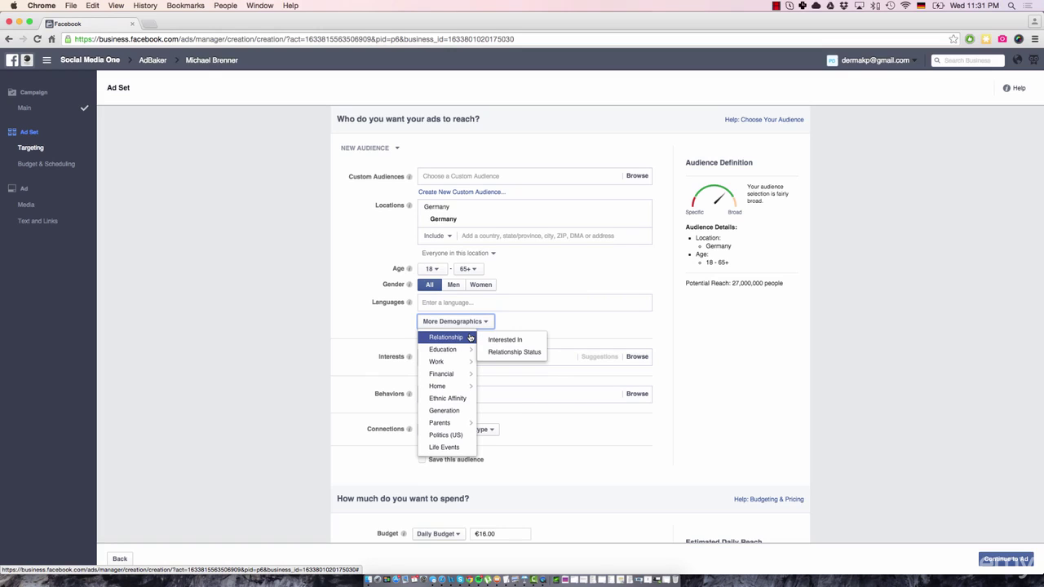
pyautogui.moveTo(464, 358)
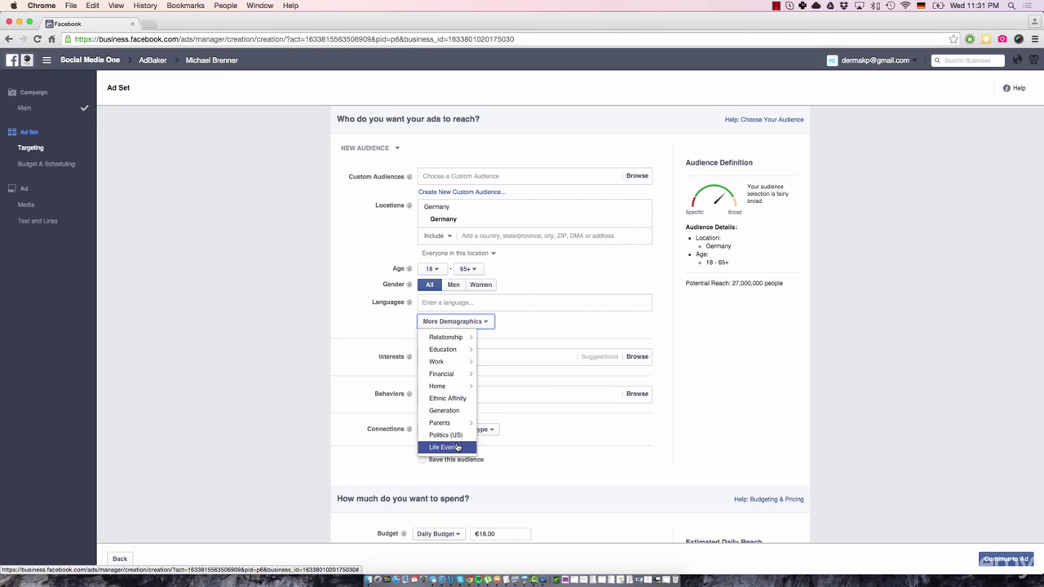
pyautogui.moveTo(452, 341)
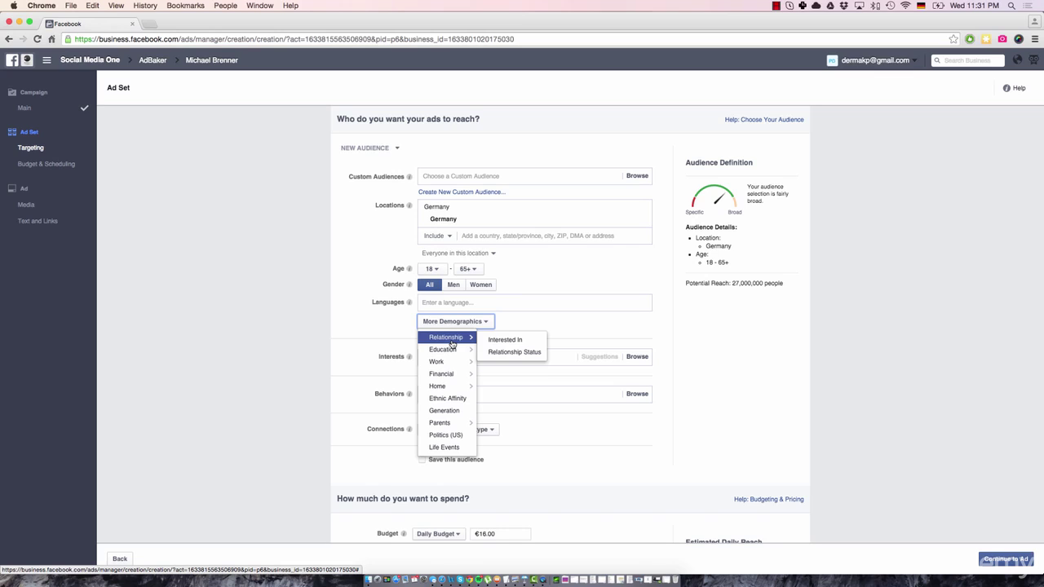
pyautogui.click(385, 315)
pyautogui.click(431, 356)
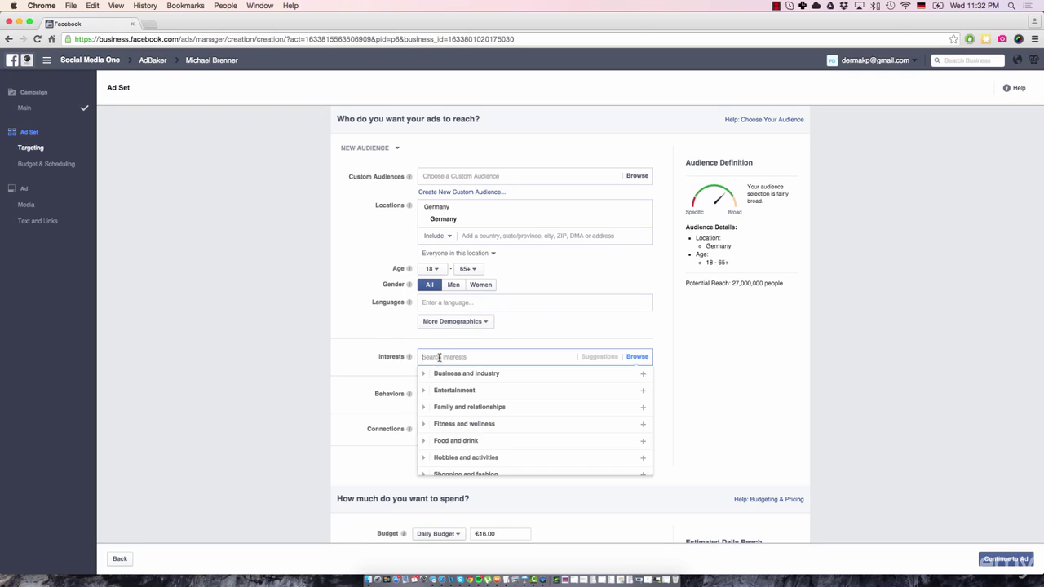
pyautogui.click(409, 394)
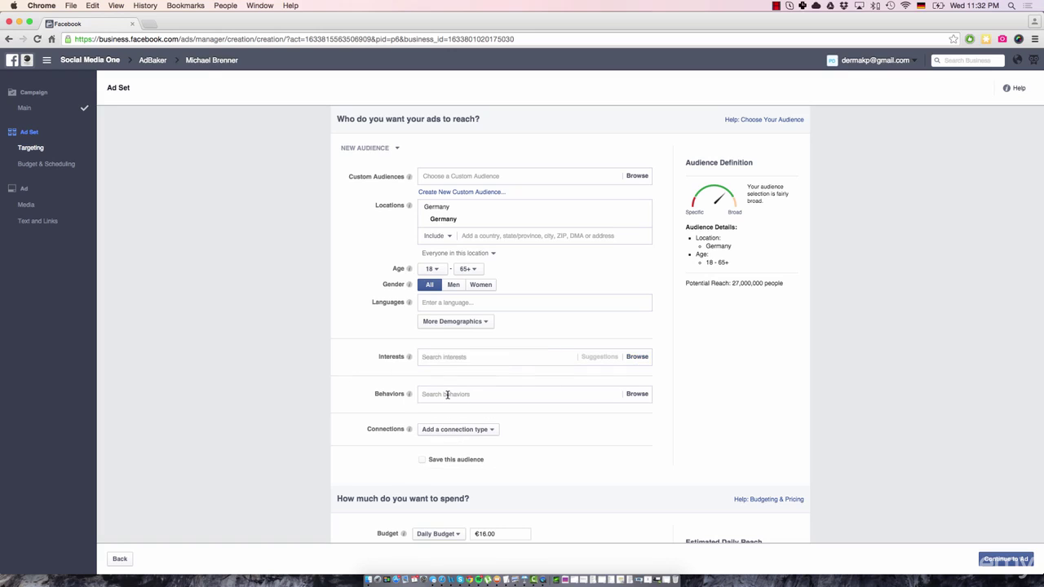
pyautogui.scroll(-3, 385, 395)
pyautogui.scroll(3, 385, 396)
pyautogui.moveTo(410, 180)
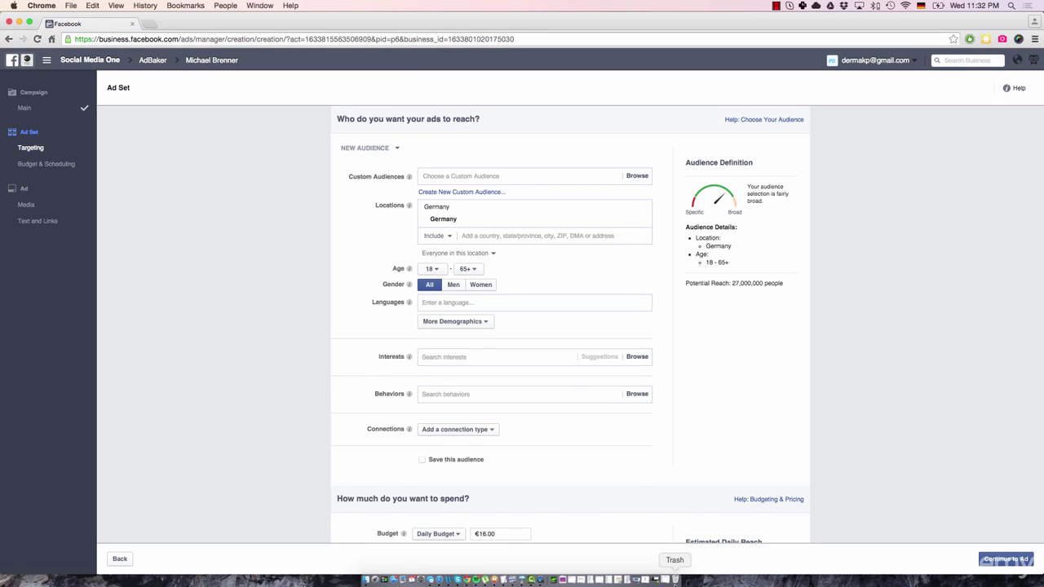
# Bring up the Customer Avatar notes in TextEdit and place them beside the targeting form
pyautogui.click(682, 565)
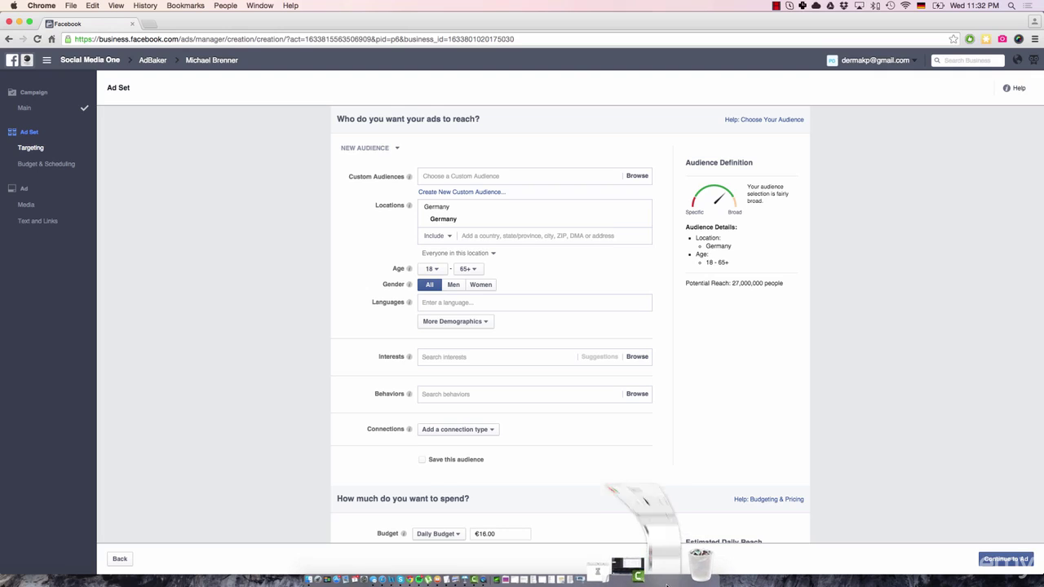
pyautogui.scroll(2, 268, 283)
pyautogui.click(268, 282)
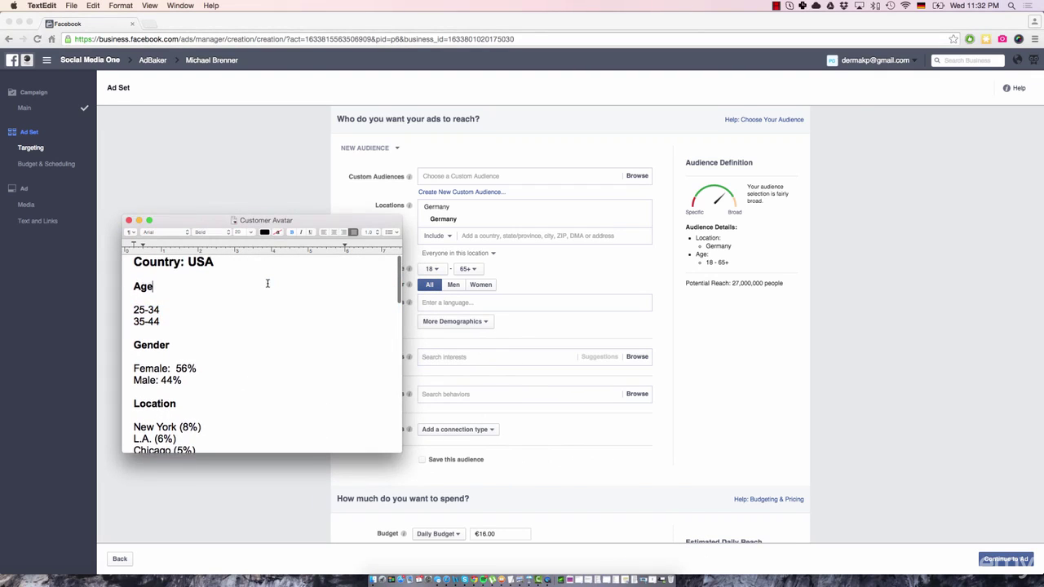
pyautogui.moveTo(312, 222); pyautogui.dragTo(859, 173)
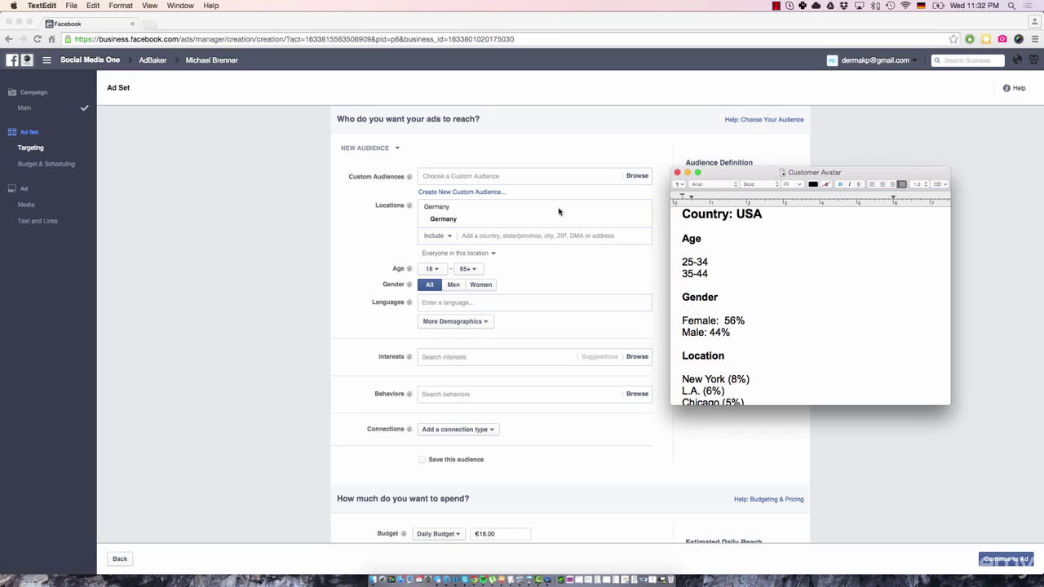
# Replace Germany with United States as the target location of the audience
pyautogui.click(448, 212)
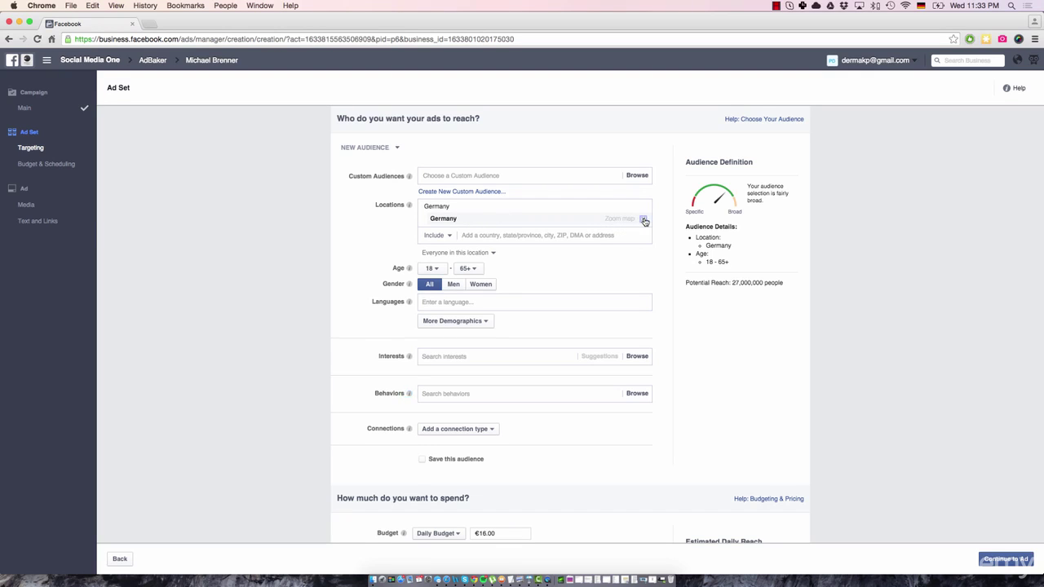
pyautogui.click(644, 220)
pyautogui.click(507, 207)
pyautogui.write('united states')
pyautogui.click(513, 226)
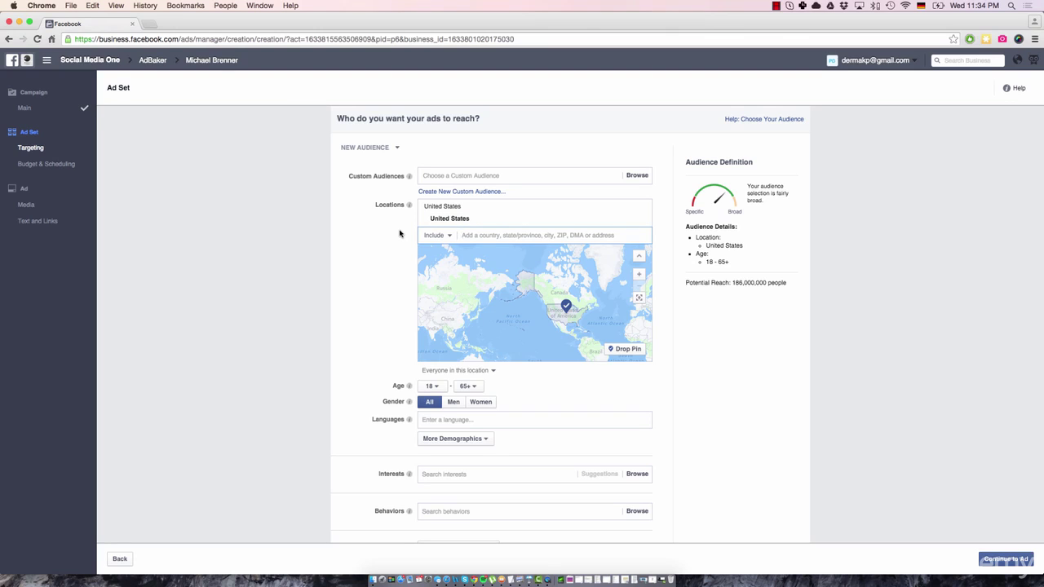
# Consult the age ranges in the Customer Avatar notes in TextEdit and minimize the notes
pyautogui.scroll(-3, 402, 249)
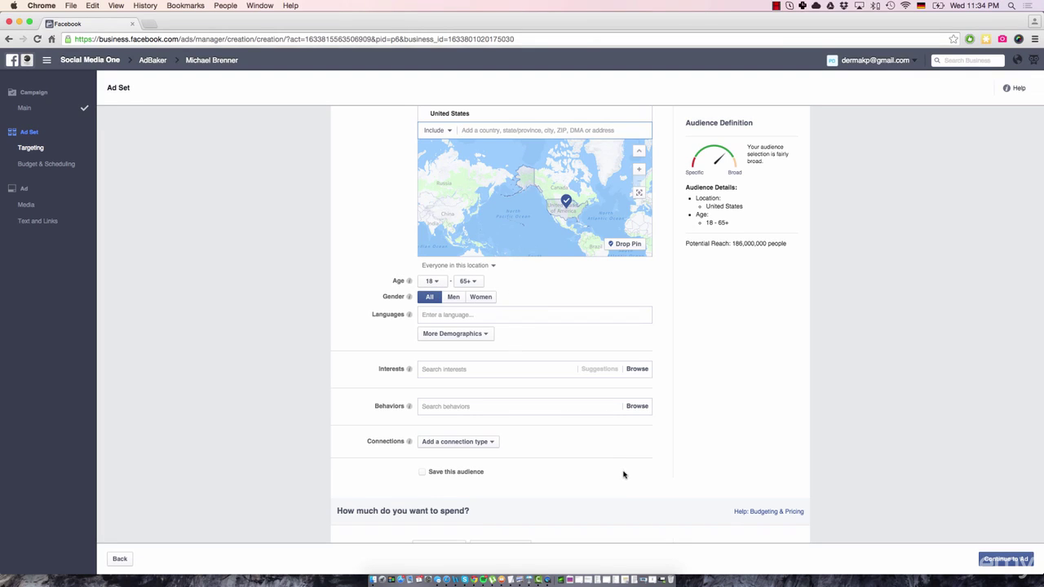
pyautogui.hotkey('ctrl', 'Up')
pyautogui.click(923, 175)
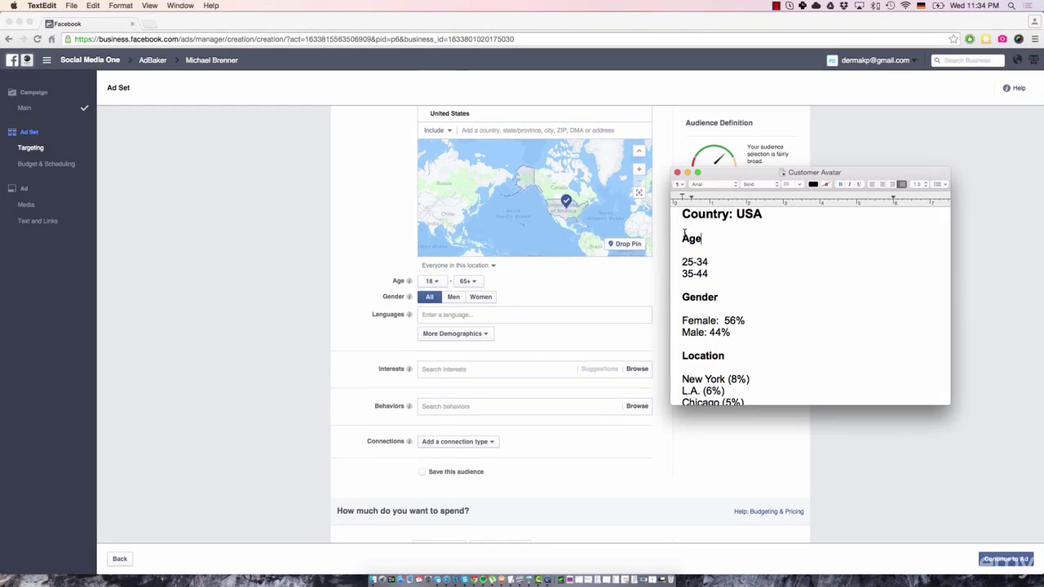
pyautogui.scroll(-3, 730, 285)
pyautogui.scroll(3, 730, 295)
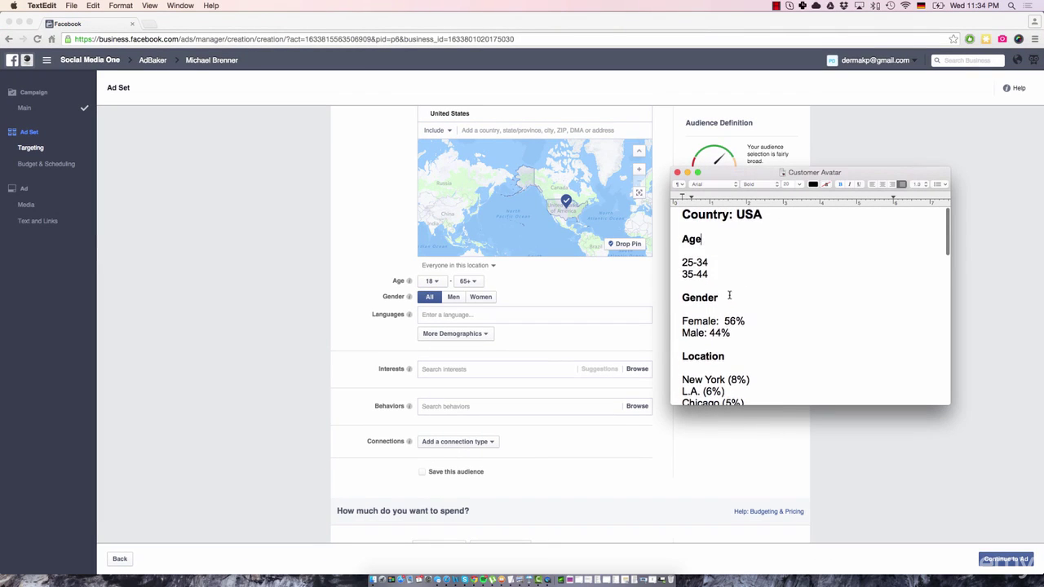
pyautogui.moveTo(682, 260); pyautogui.dragTo(710, 273)
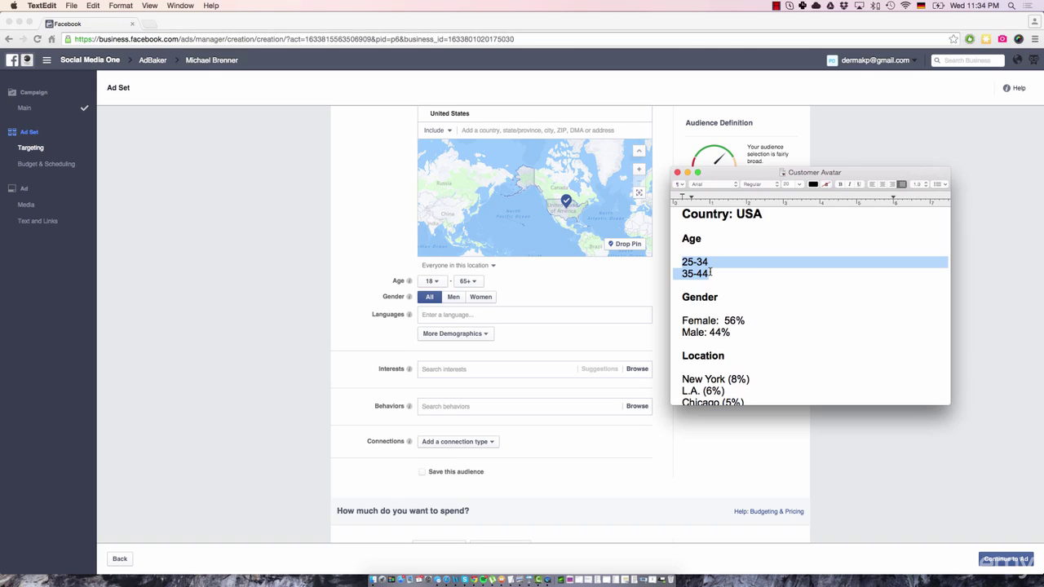
pyautogui.click(687, 173)
# Set the audience's age range to 25 through 44 in the ad set targeting
pyautogui.click(437, 281)
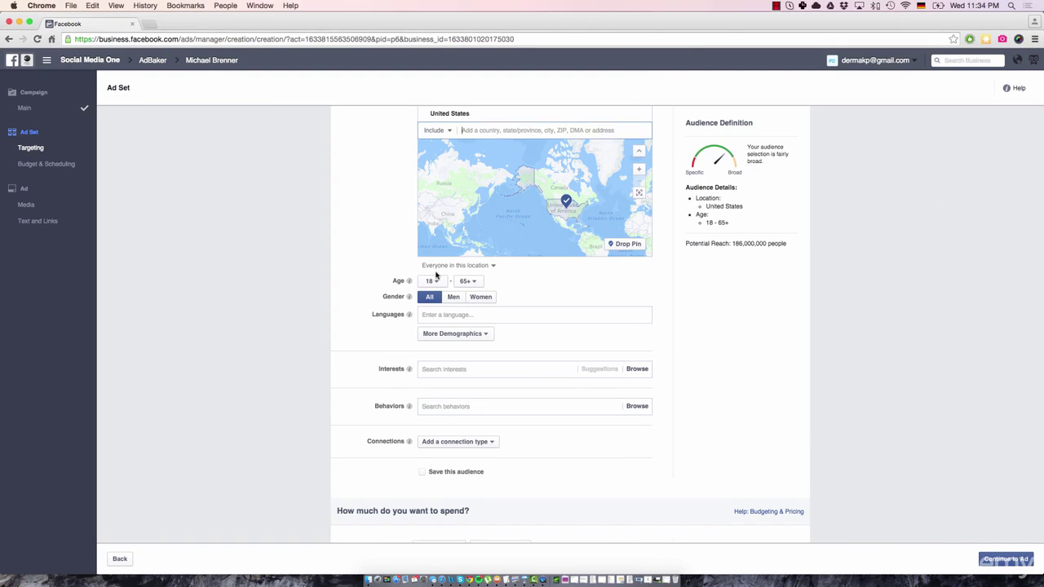
pyautogui.scroll(-1, 436, 280)
pyautogui.click(432, 281)
pyautogui.scroll(-2, 433, 368)
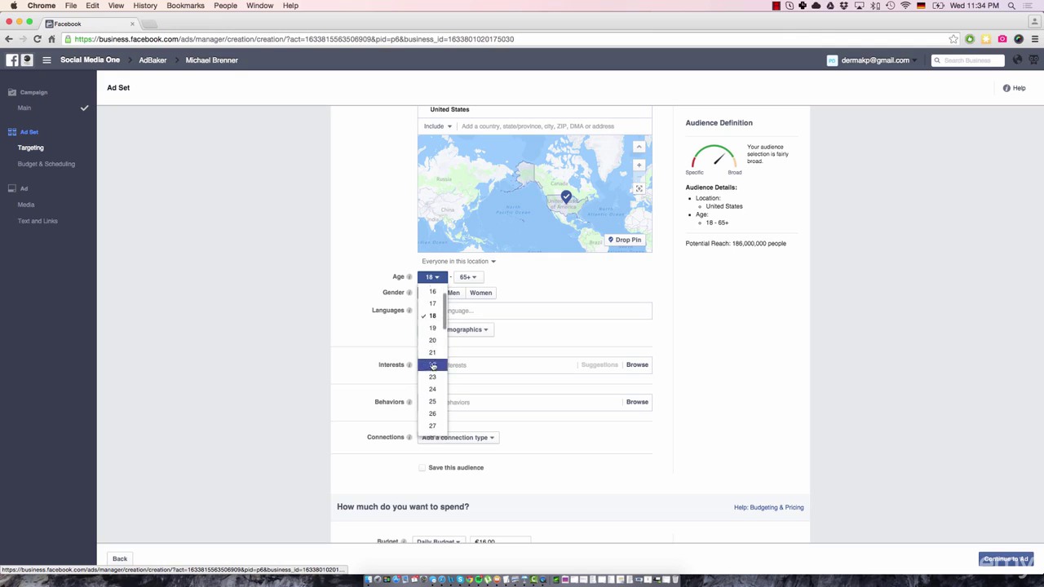
pyautogui.click(433, 364)
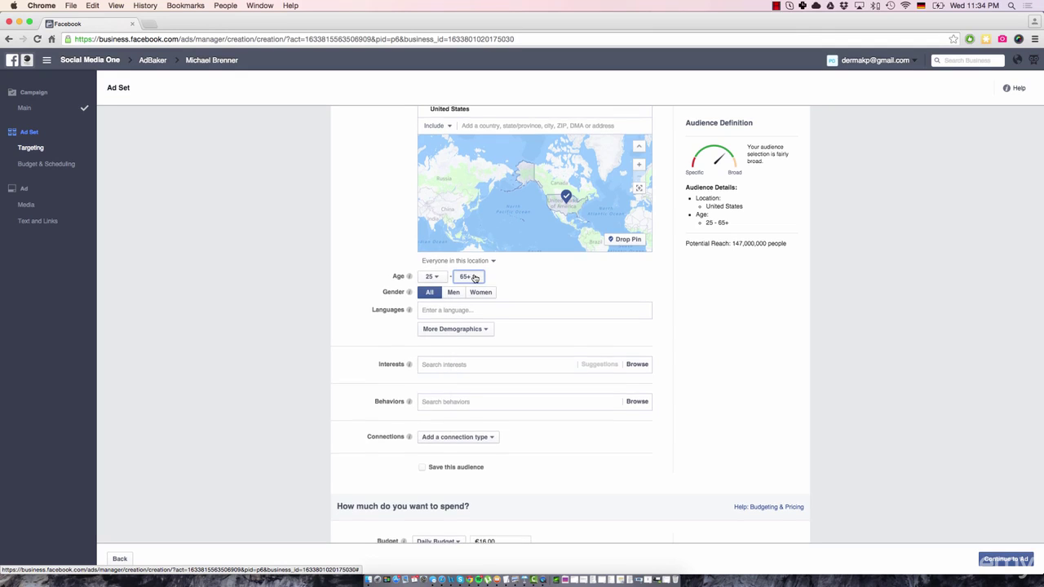
pyautogui.click(474, 279)
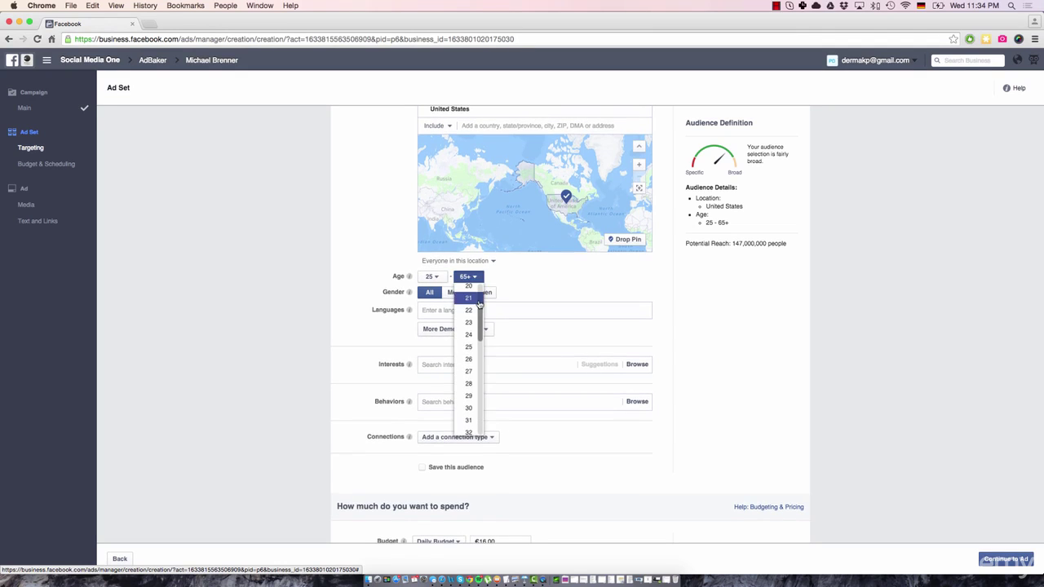
pyautogui.scroll(-7, 477, 308)
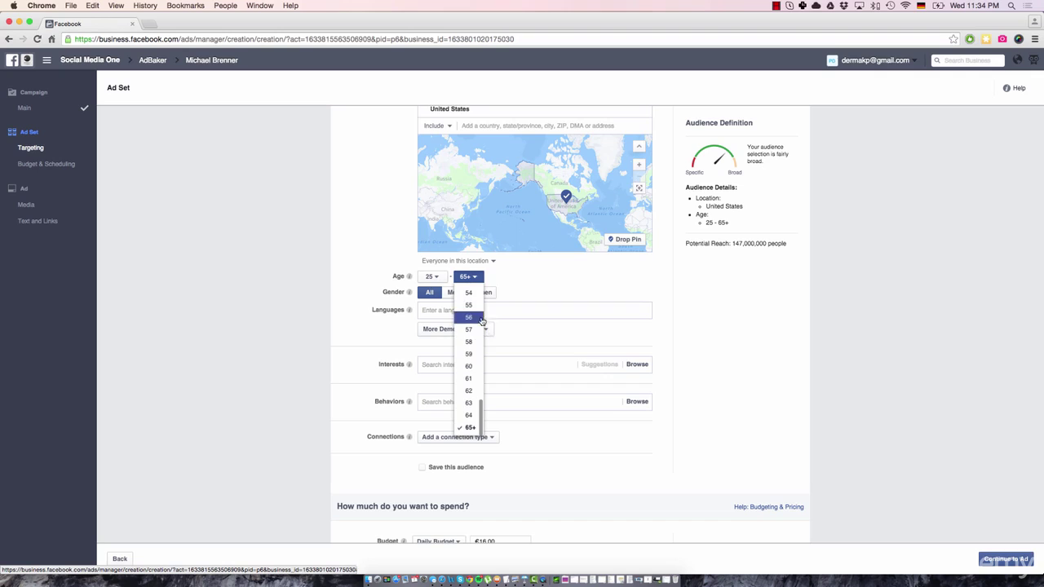
pyautogui.scroll(2, 468, 308)
pyautogui.click(469, 297)
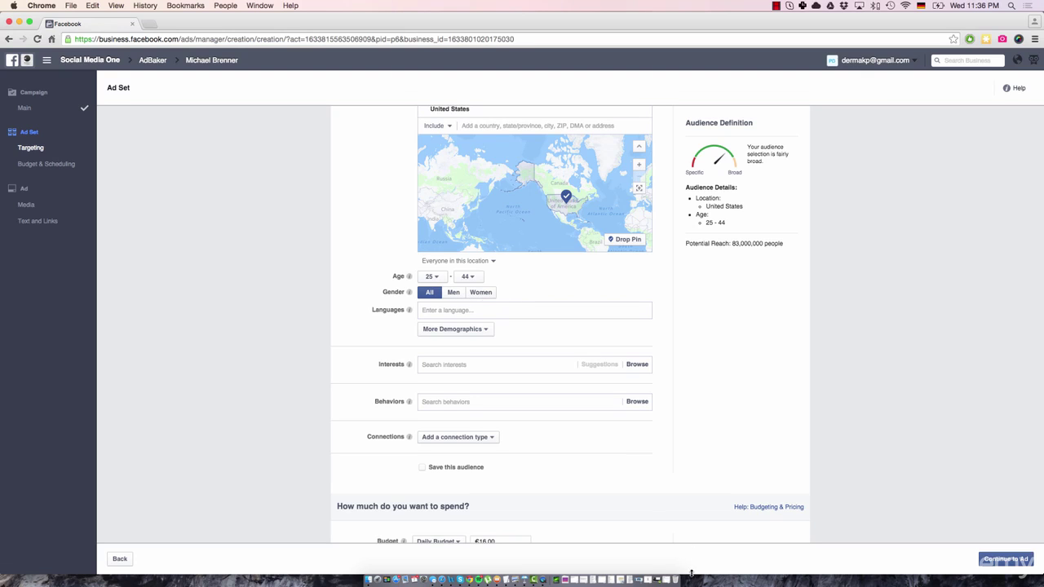
# Check the female and male shares in the Customer Avatar notes in TextEdit and minimize the notes
pyautogui.click(665, 571)
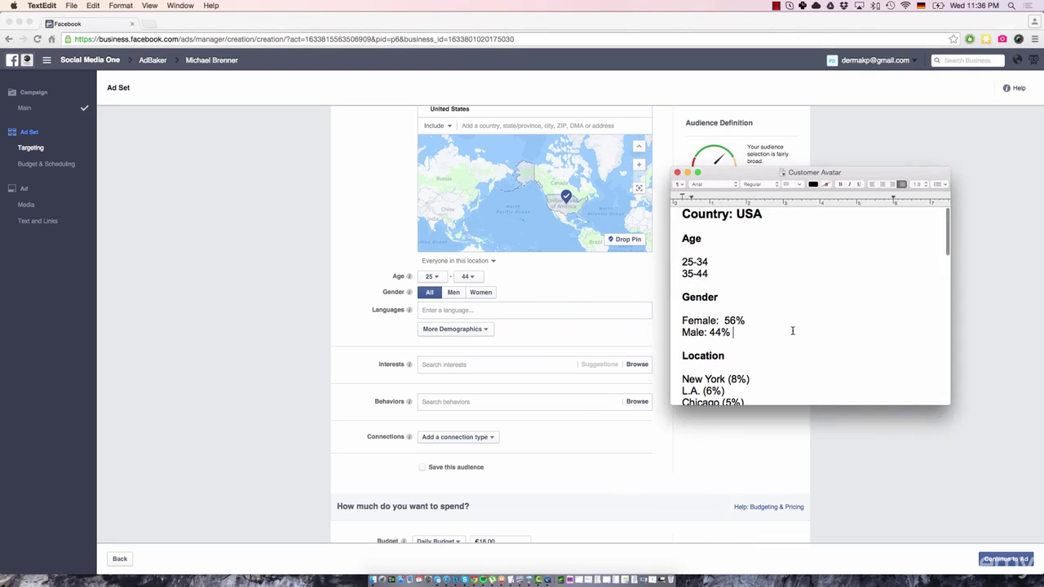
pyautogui.moveTo(678, 320); pyautogui.dragTo(745, 319)
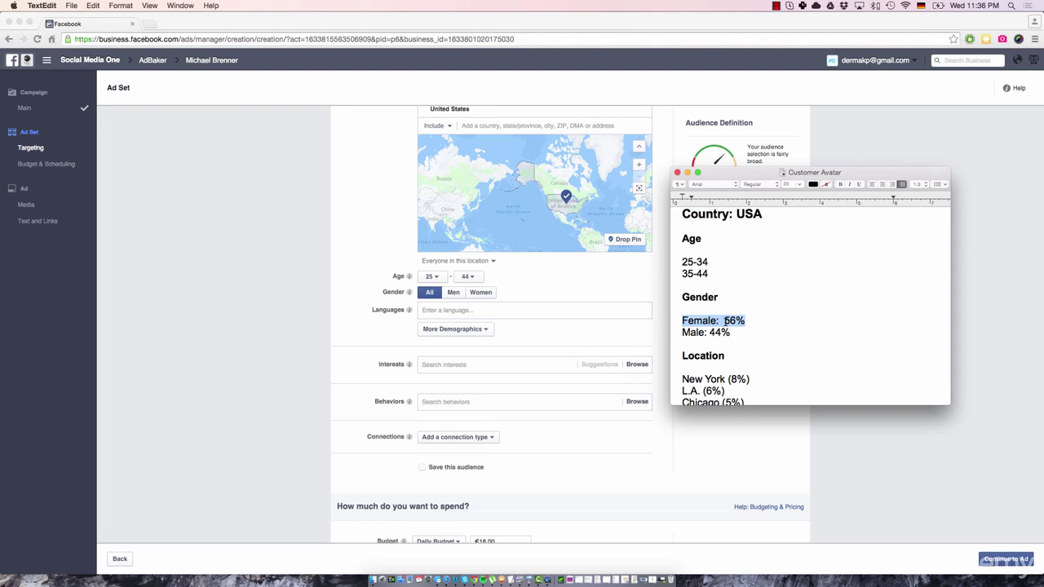
pyautogui.moveTo(681, 332); pyautogui.dragTo(732, 332)
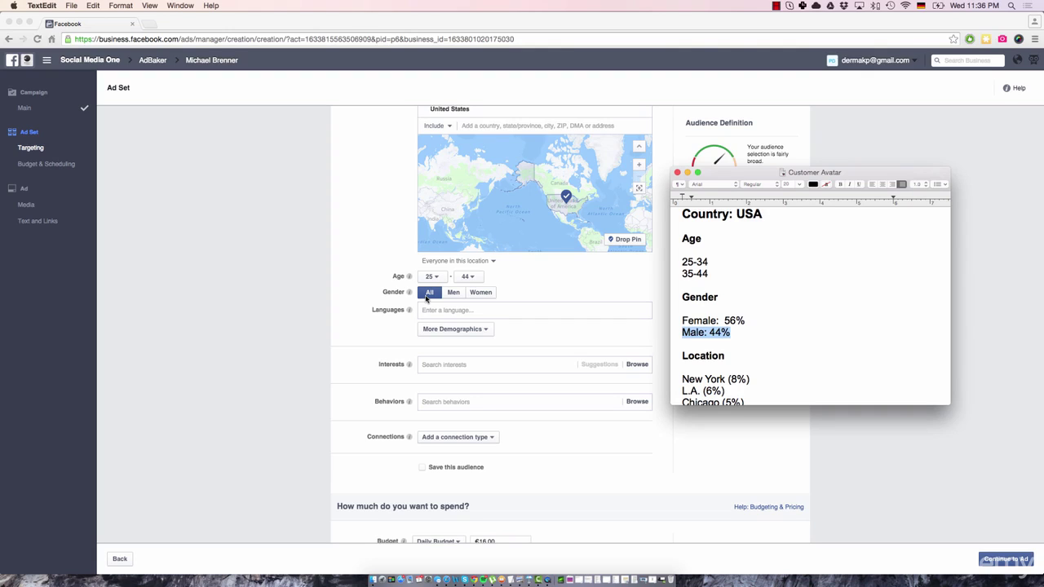
pyautogui.click(687, 173)
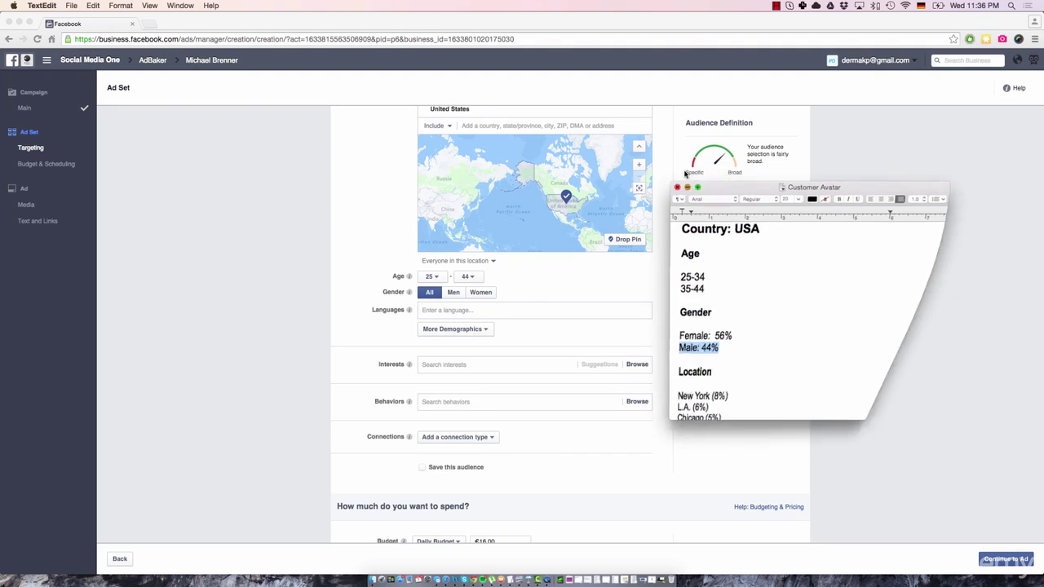
# Try limiting the audience to men, and restore the gender targeting to all
pyautogui.click(459, 295)
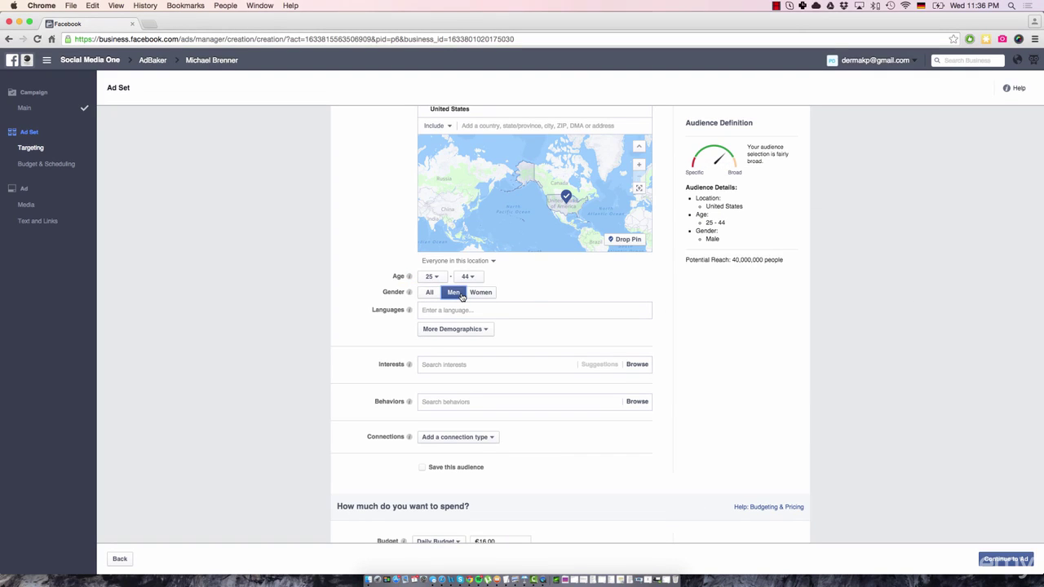
pyautogui.click(462, 297)
# Check the help notes for the Locations and Languages fields in the ad set targeting, leaving the language blank
pyautogui.scroll(-1, 462, 297)
pyautogui.click(464, 285)
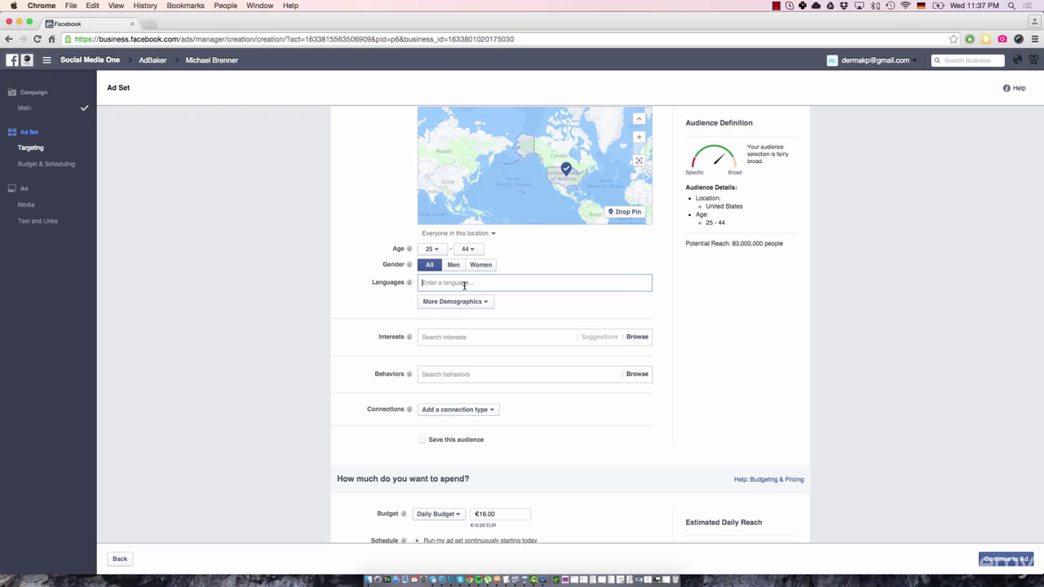
pyautogui.scroll(1, 464, 285)
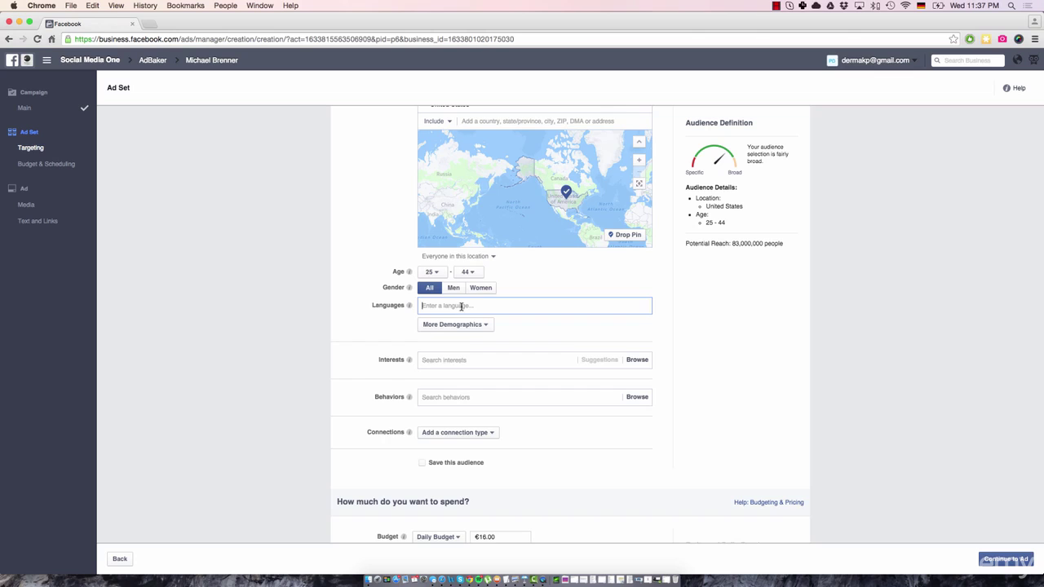
pyautogui.scroll(3, 462, 305)
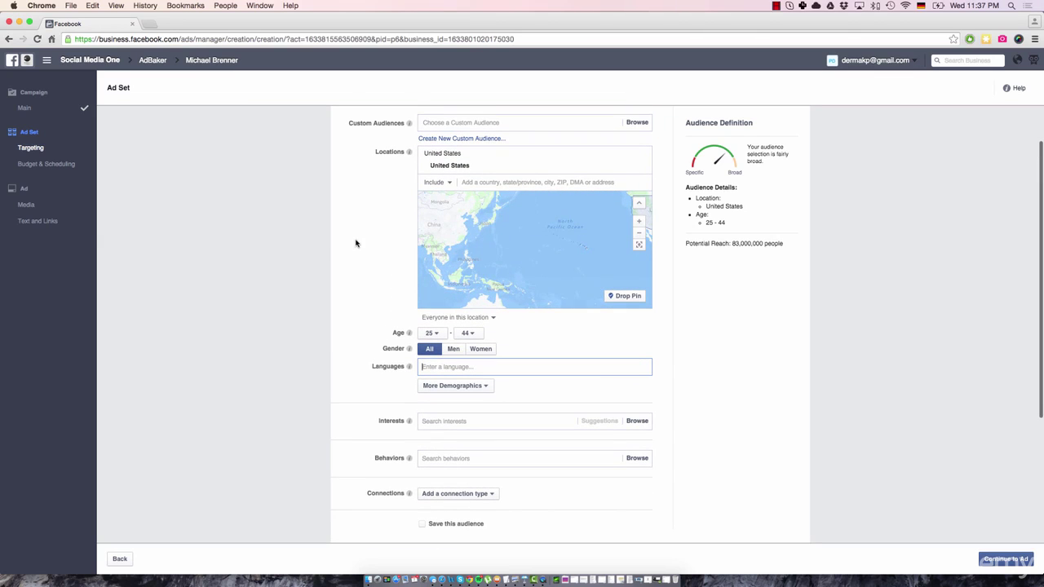
pyautogui.scroll(1, 377, 217)
pyautogui.scroll(2, 445, 203)
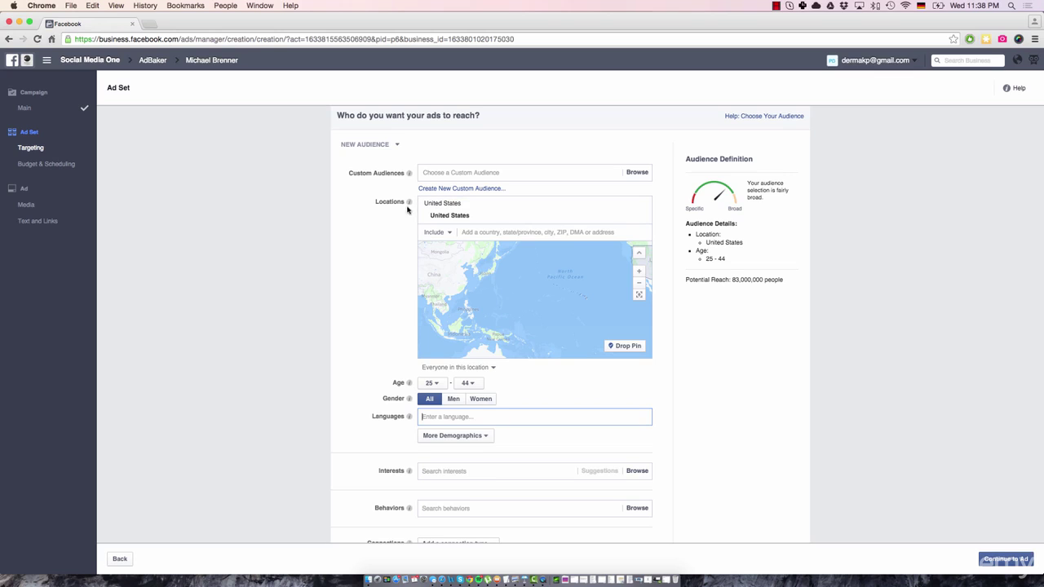
pyautogui.moveTo(409, 208)
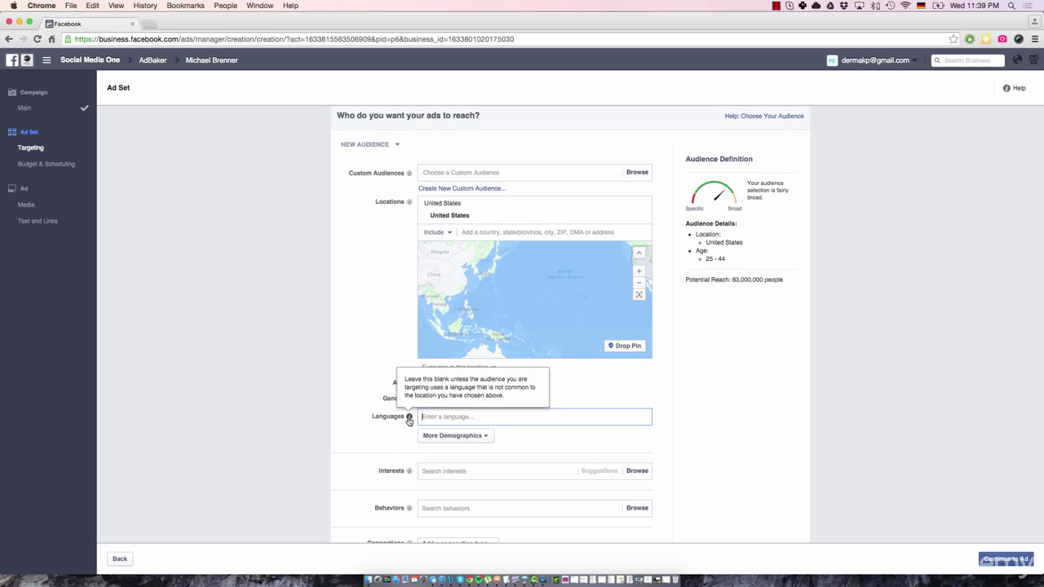
pyautogui.moveTo(411, 416)
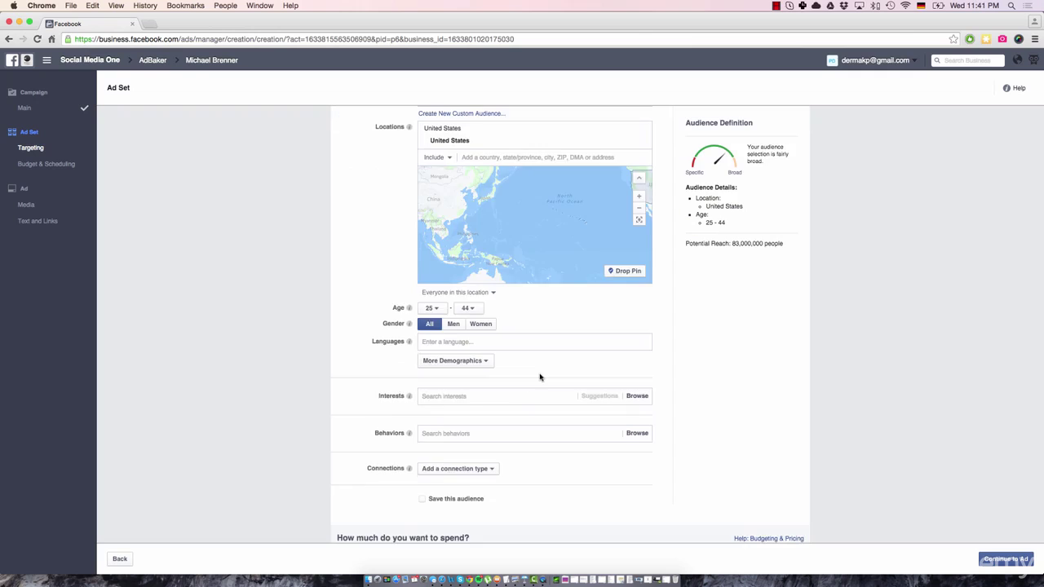
# Look through the additional demographic categories available for the audience, including the Relationship and Financial options
pyautogui.scroll(-3, 541, 375)
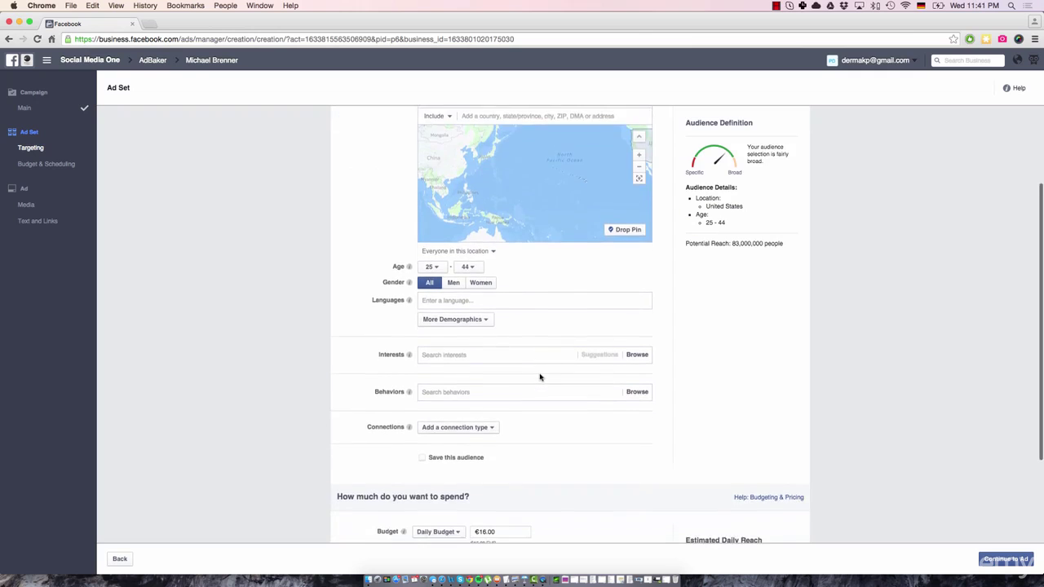
pyautogui.click(486, 318)
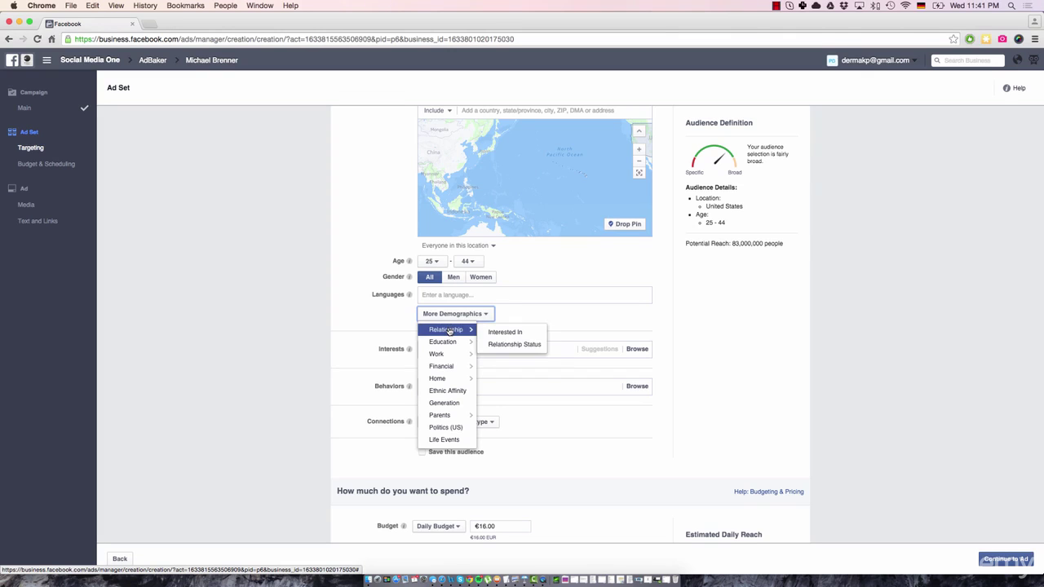
pyautogui.moveTo(454, 368)
pyautogui.moveTo(454, 330)
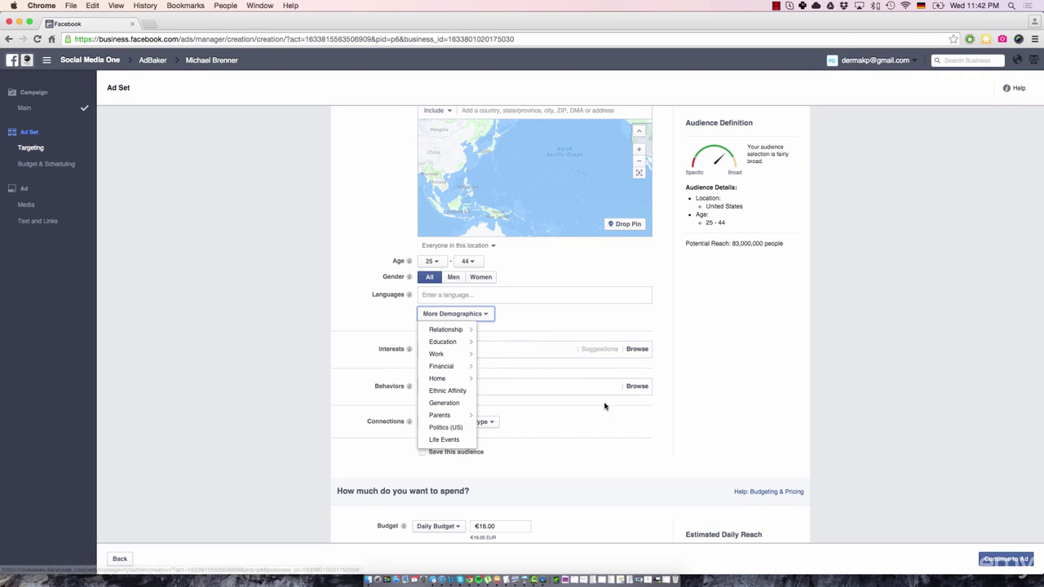
# Review the income, education, relationship and occupation sections of the Customer Avatar notes in TextEdit
pyautogui.click(669, 581)
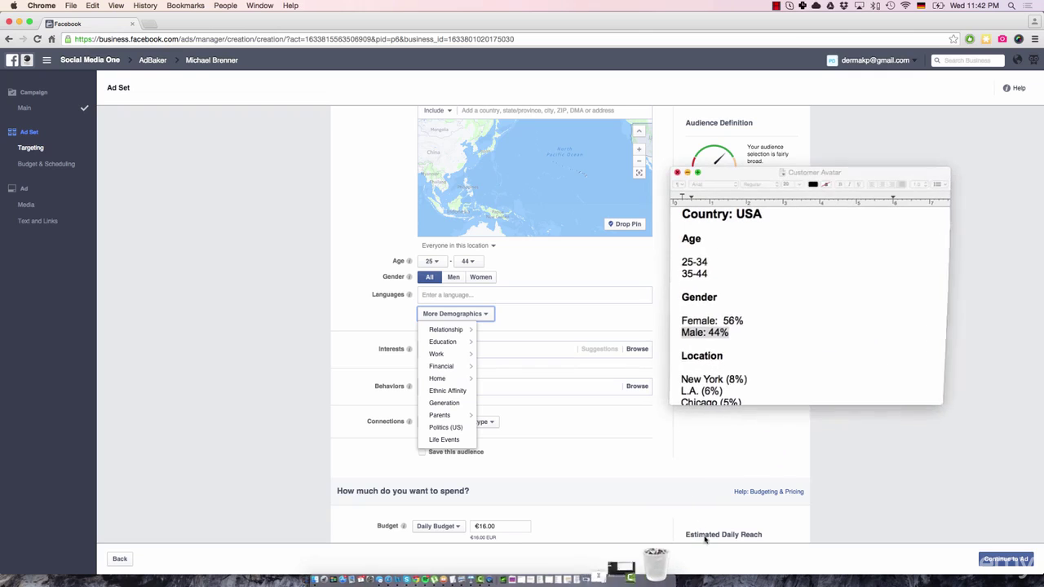
pyautogui.click(787, 334)
pyautogui.scroll(-10, 785, 341)
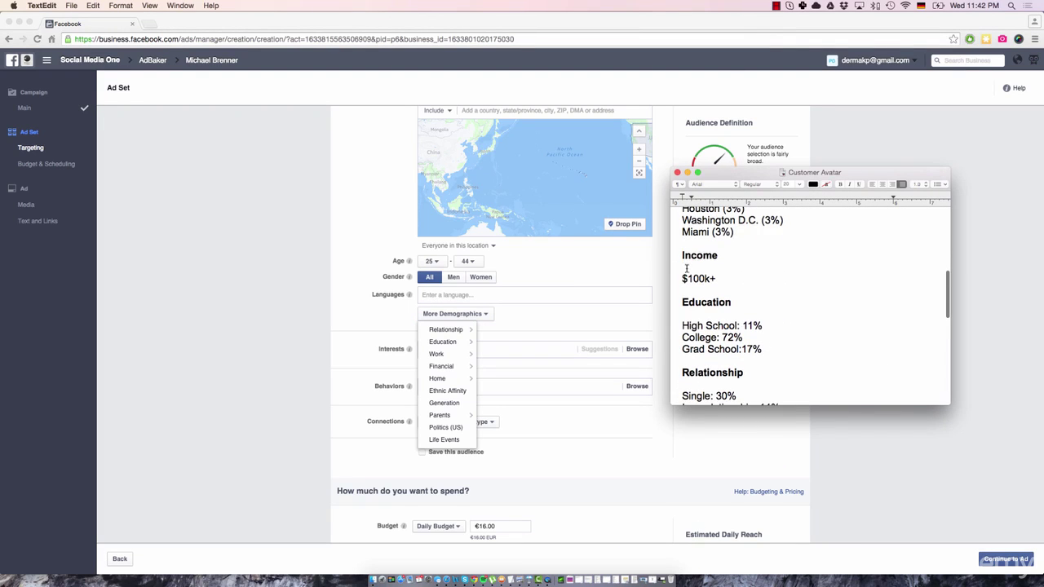
pyautogui.scroll(-2, 726, 326)
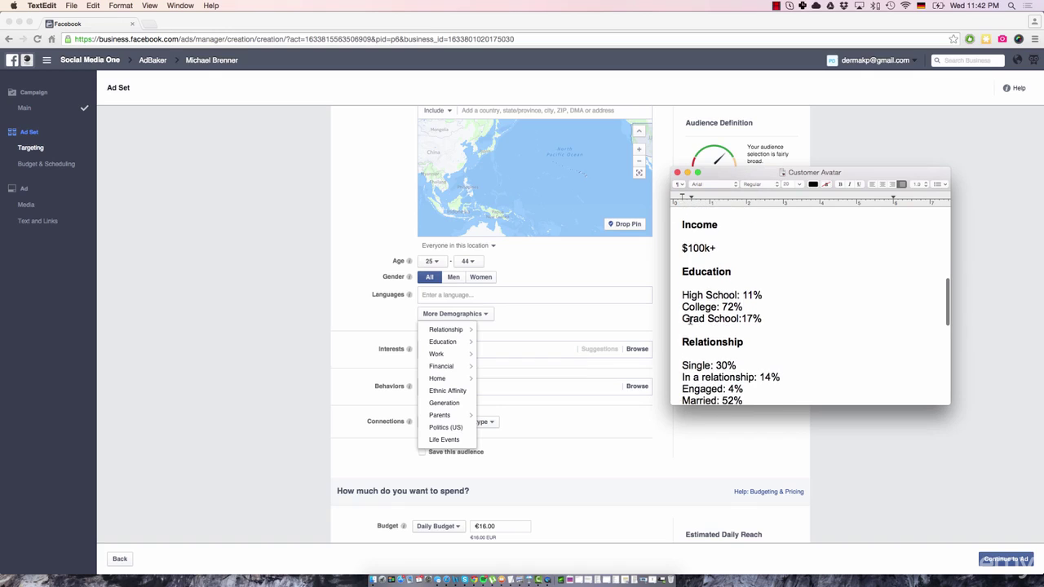
pyautogui.moveTo(684, 319); pyautogui.dragTo(757, 320)
pyautogui.scroll(-2, 755, 322)
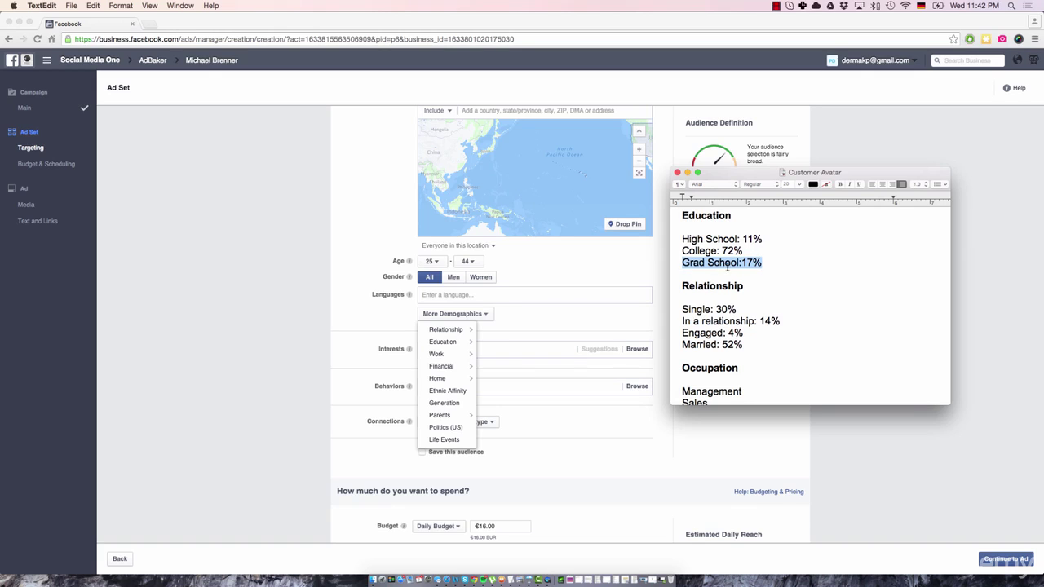
pyautogui.scroll(-2, 725, 267)
pyautogui.moveTo(681, 316); pyautogui.dragTo(768, 314)
pyautogui.scroll(-3, 752, 338)
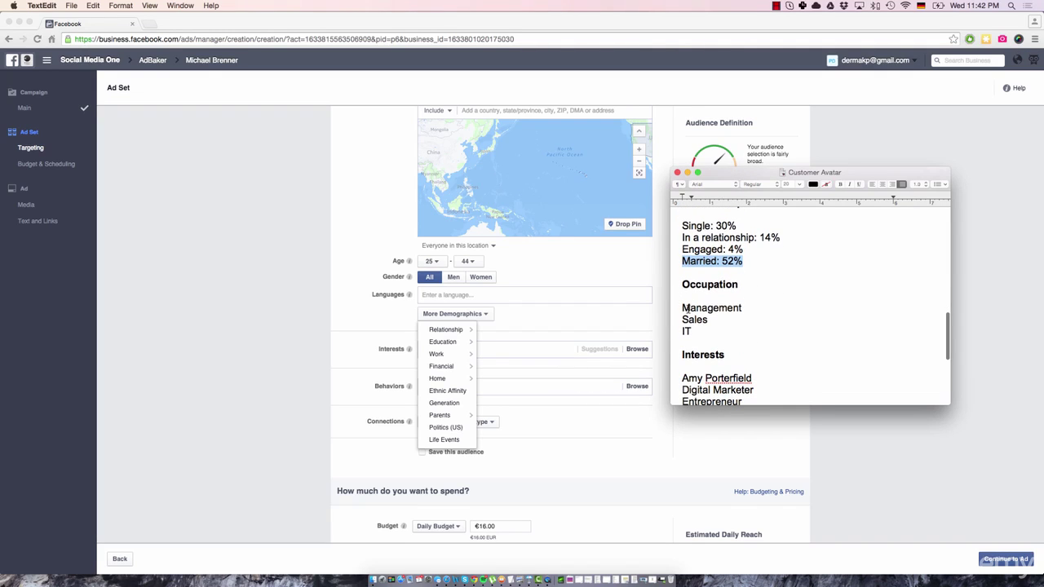
pyautogui.scroll(-1, 682, 306)
pyautogui.moveTo(682, 306); pyautogui.dragTo(709, 324)
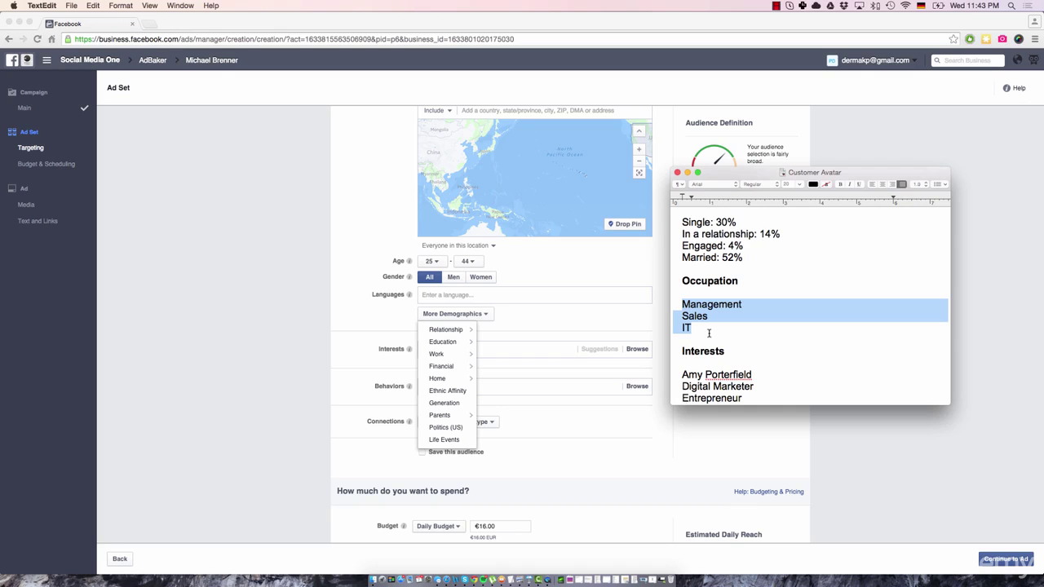
# Compare the education, relationship and occupation entries in the Customer Avatar notes with the available demographic categories
pyautogui.scroll(10, 711, 321)
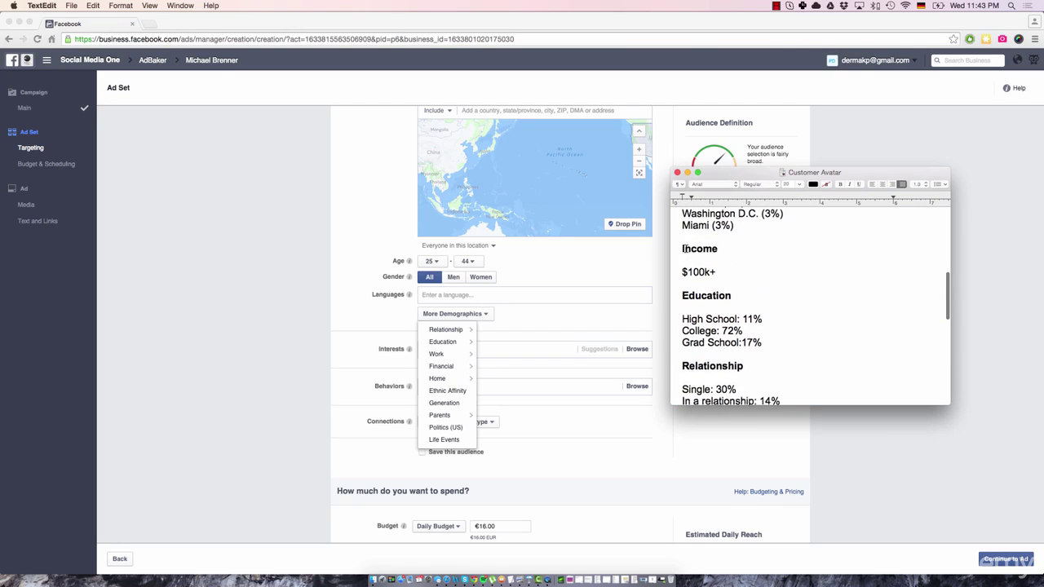
pyautogui.scroll(-2, 701, 289)
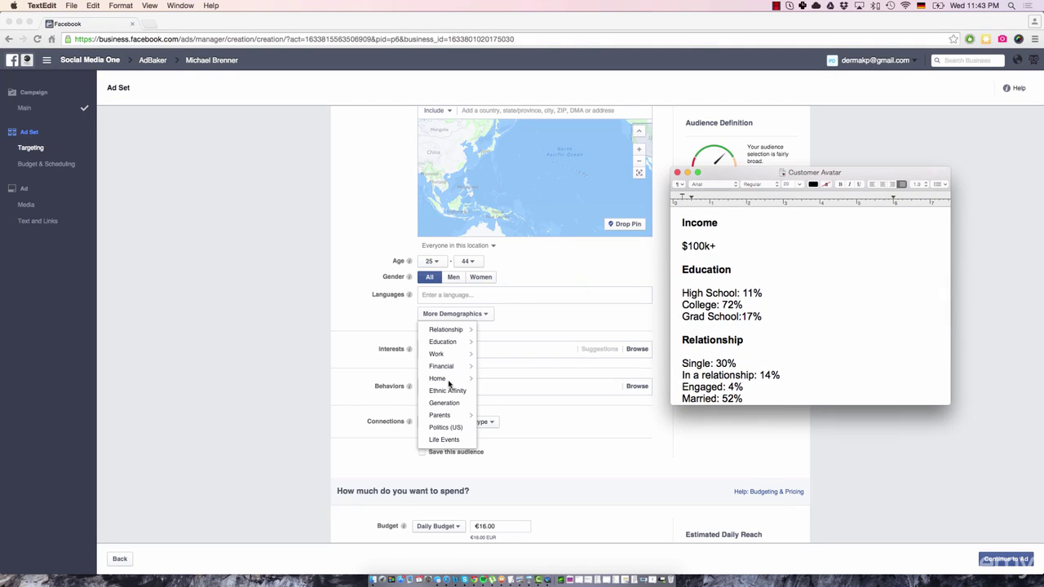
pyautogui.scroll(-3, 722, 323)
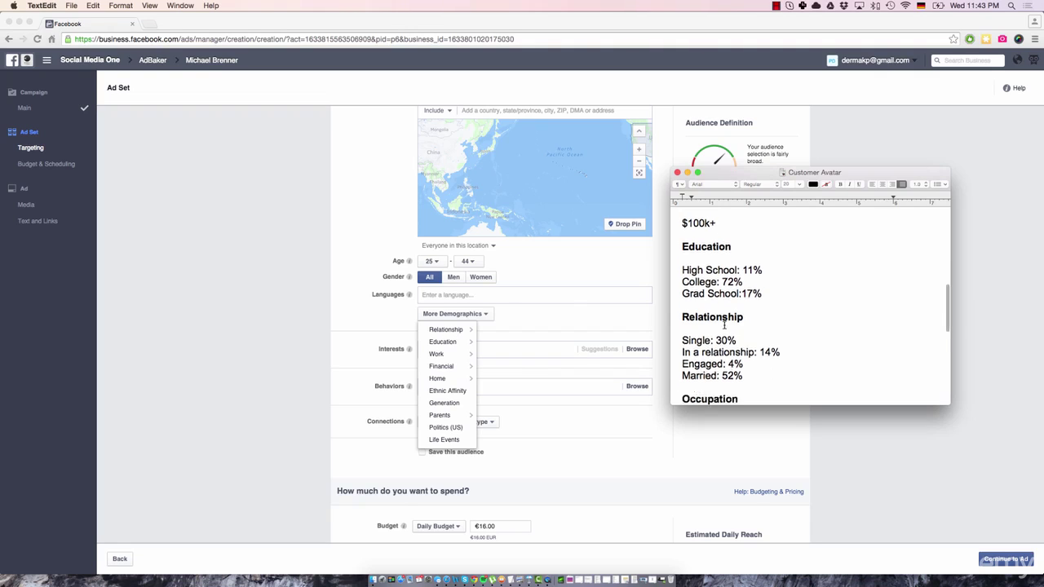
pyautogui.moveTo(721, 345); pyautogui.dragTo(745, 345)
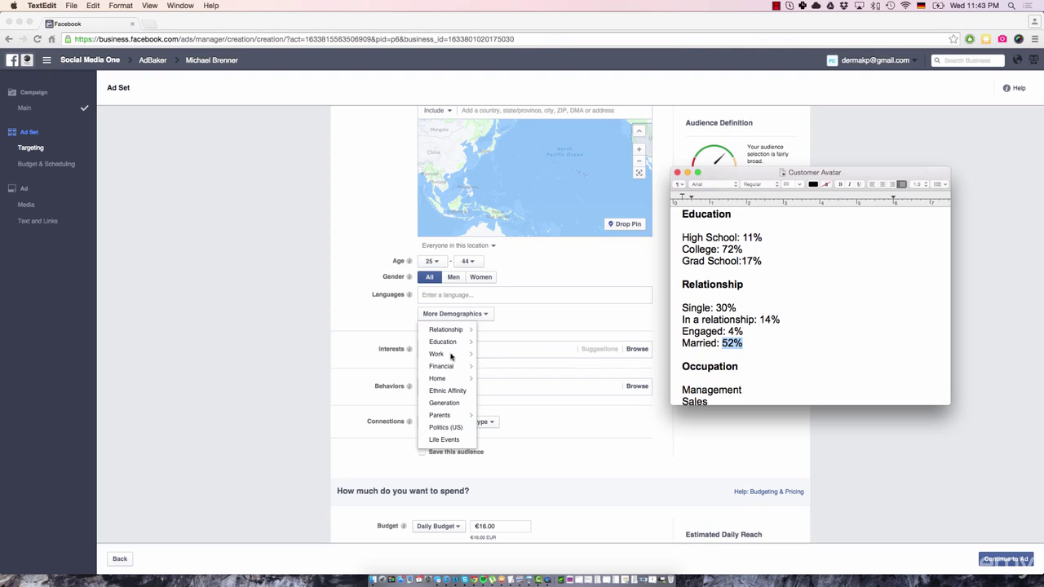
pyautogui.scroll(-3, 677, 327)
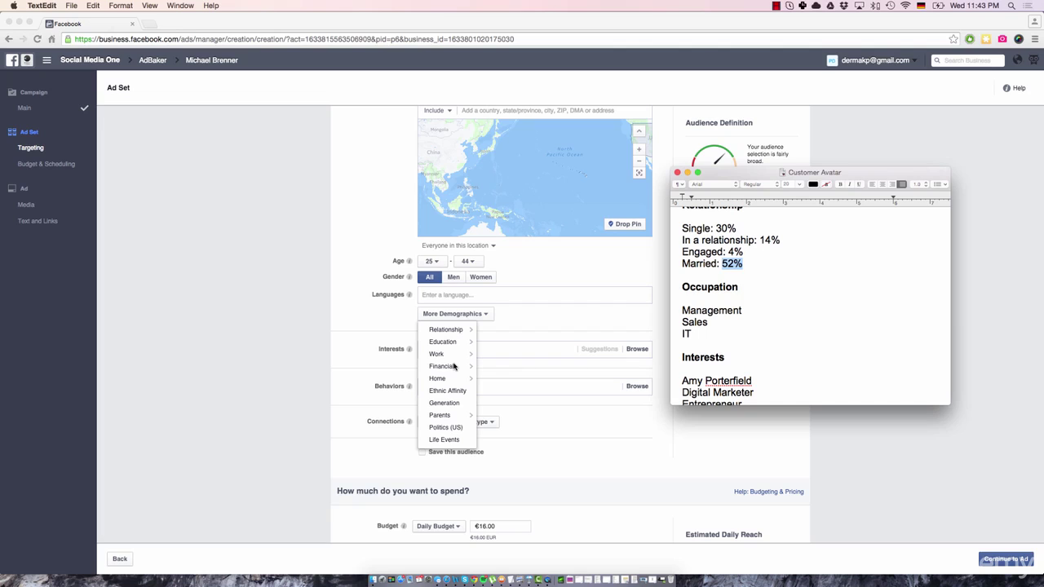
pyautogui.scroll(2, 740, 283)
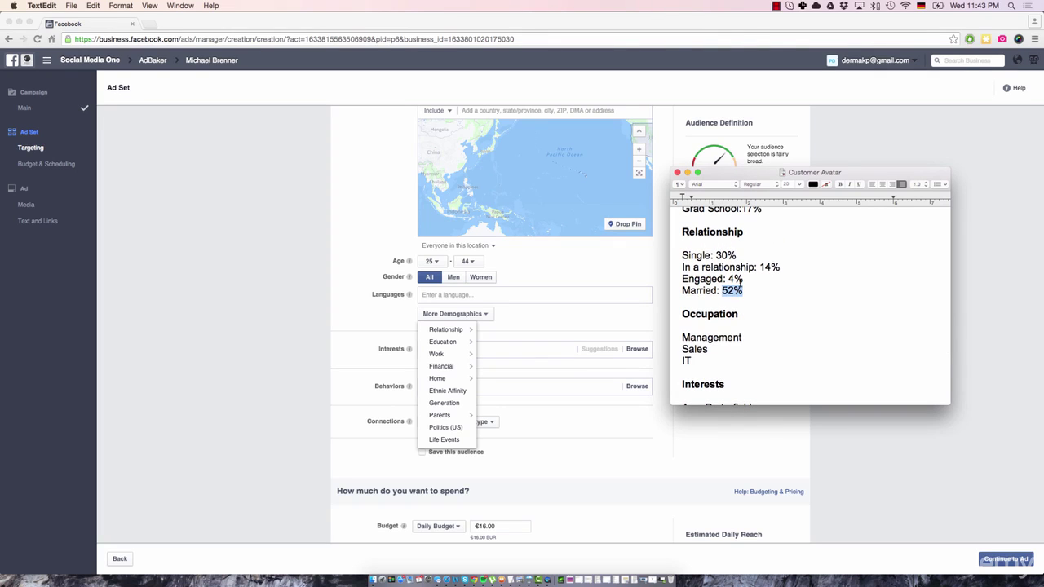
pyautogui.scroll(1, 742, 279)
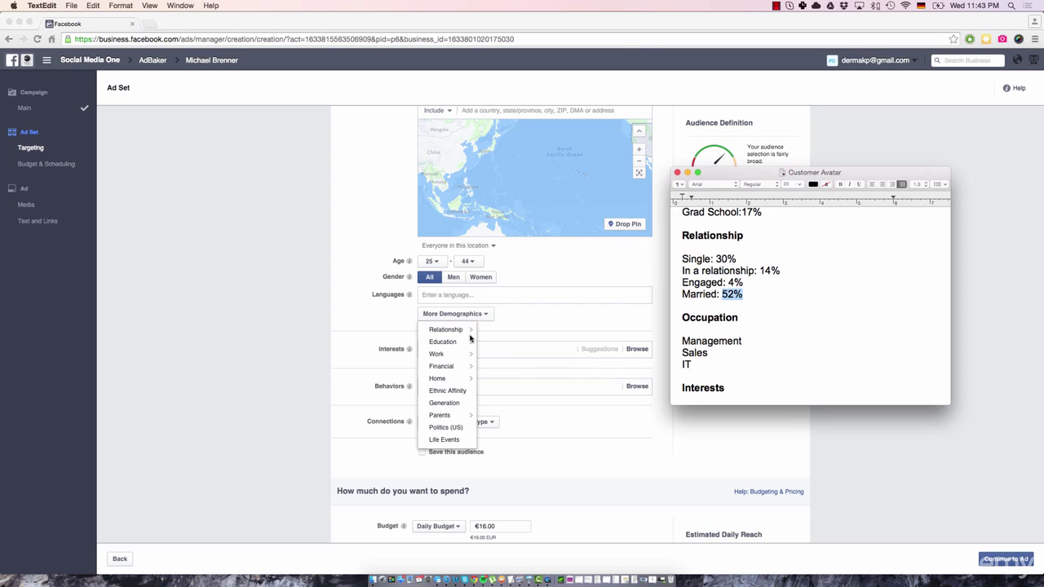
pyautogui.scroll(2, 769, 304)
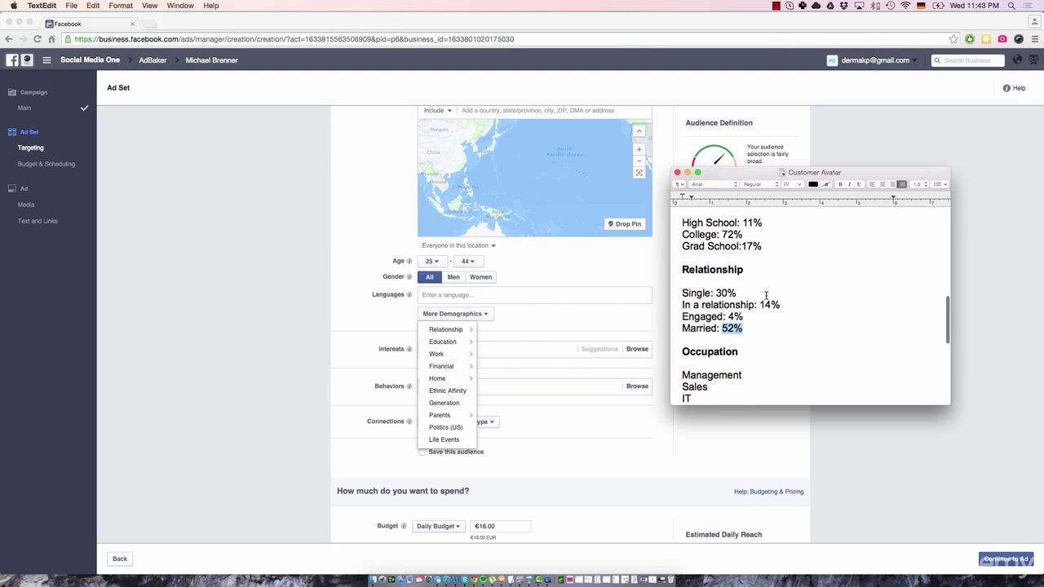
# Recheck the income, single share and IT occupation entries in the Customer Avatar notes and minimize the notes
pyautogui.scroll(2, 766, 295)
pyautogui.scroll(5, 780, 286)
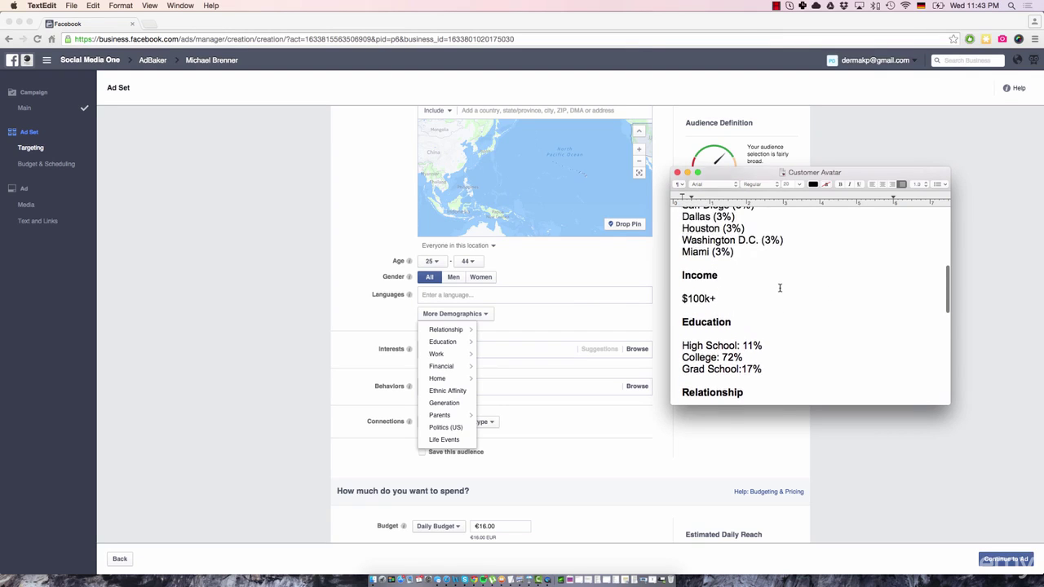
pyautogui.moveTo(678, 282); pyautogui.dragTo(780, 275)
pyautogui.scroll(-5, 728, 278)
pyautogui.scroll(-4, 781, 278)
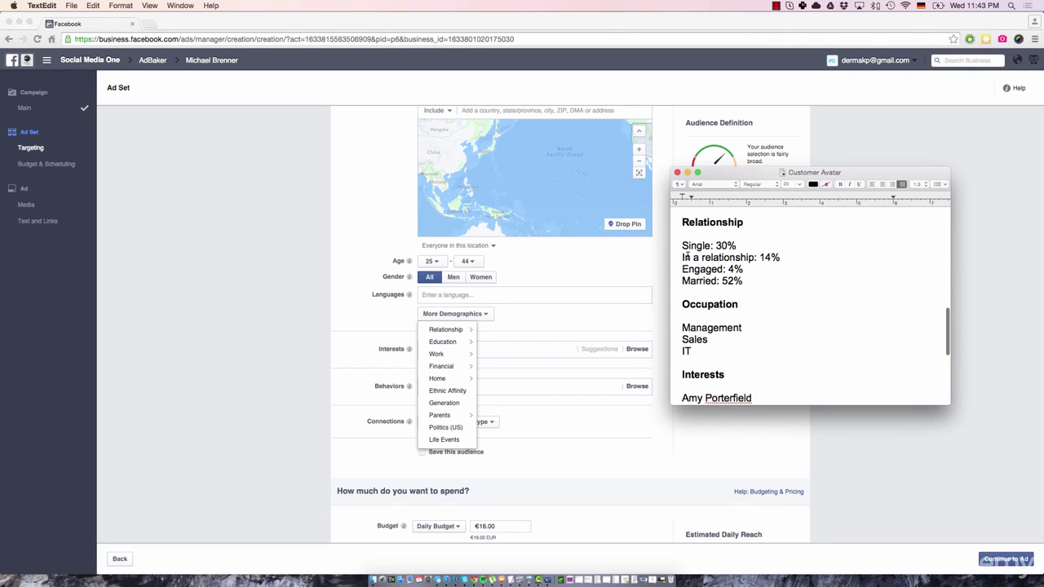
pyautogui.moveTo(711, 246); pyautogui.dragTo(731, 243)
pyautogui.moveTo(681, 351); pyautogui.dragTo(698, 351)
pyautogui.click(687, 173)
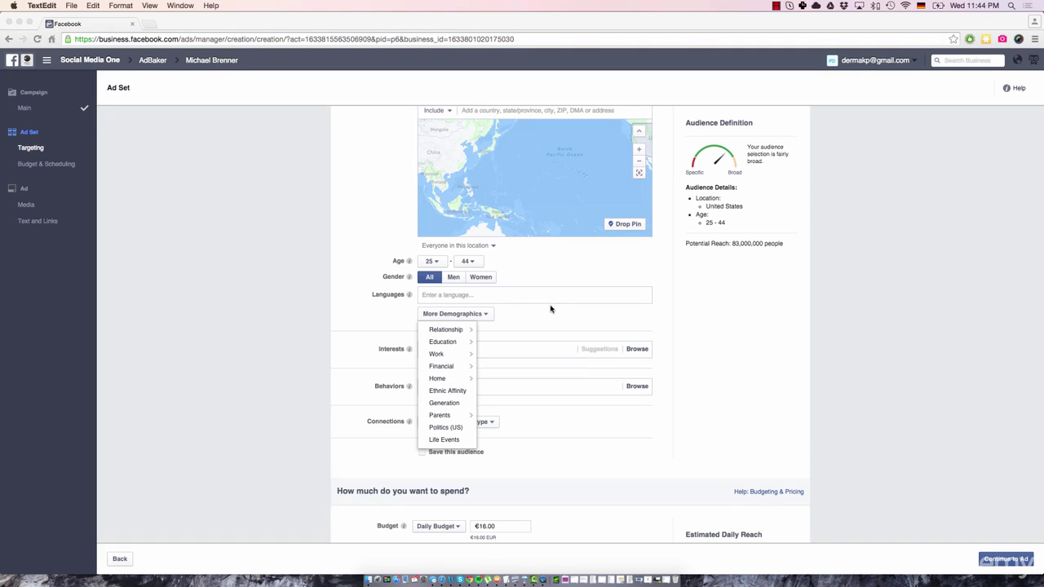
# Revisit the additional demographic categories and the audience definition gauge without adding any demographic criteria
pyautogui.click(426, 318)
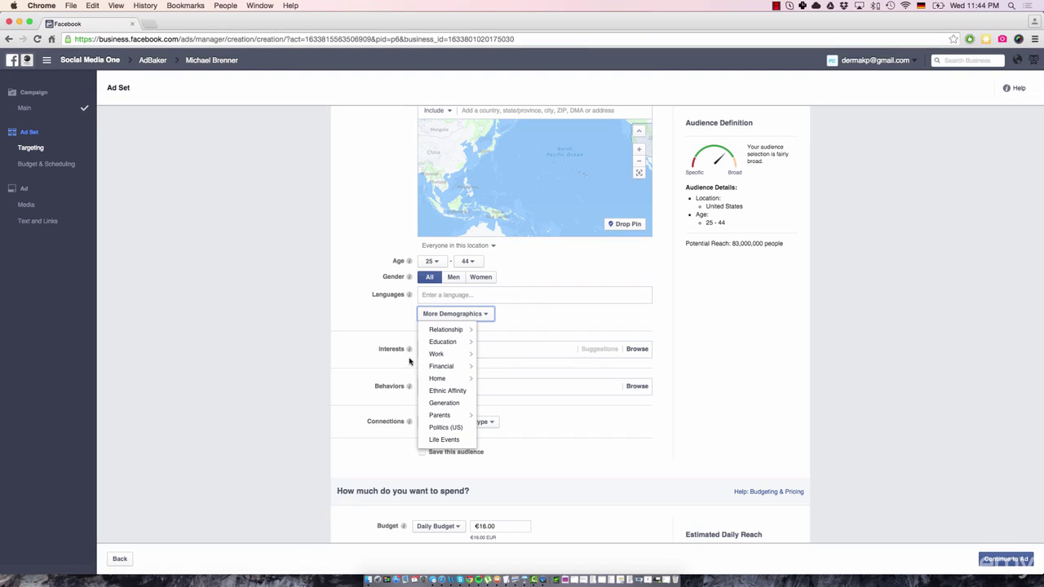
pyautogui.click(377, 362)
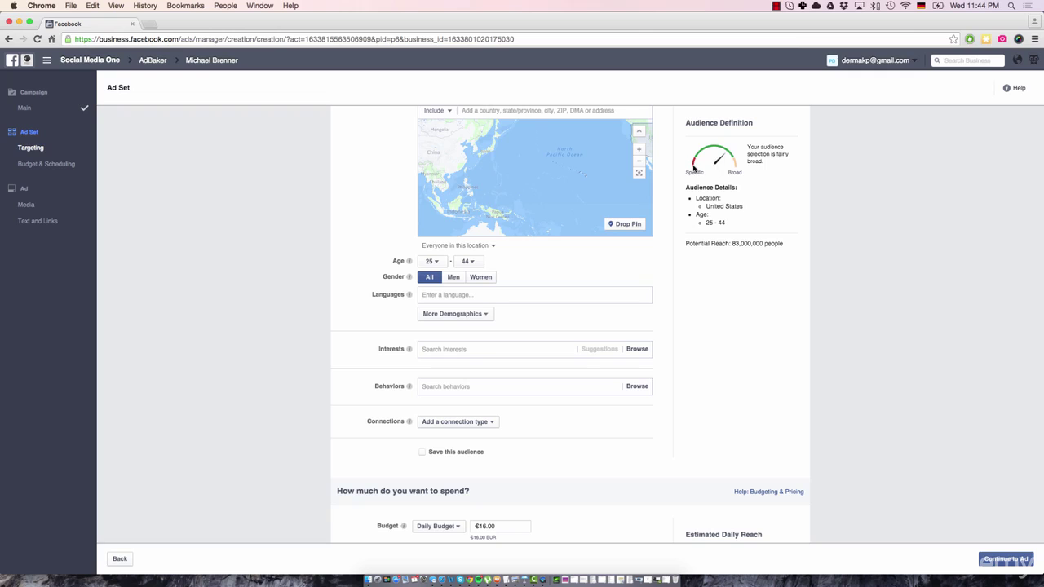
pyautogui.click(480, 317)
pyautogui.moveTo(468, 335)
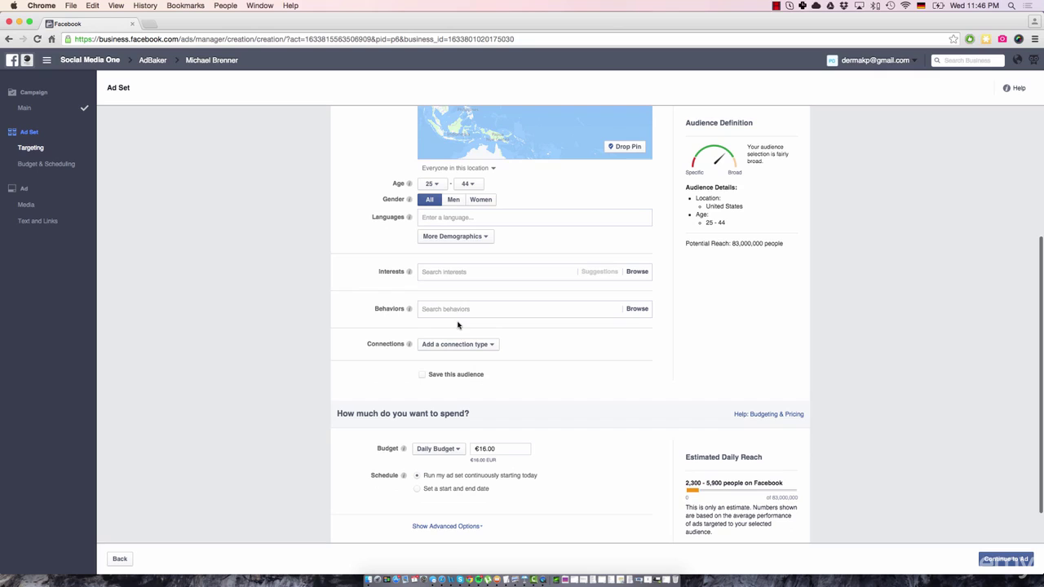
# Consult the Interests list in the Customer Avatar notes in TextEdit for the audience's interest targeting
pyautogui.click(453, 273)
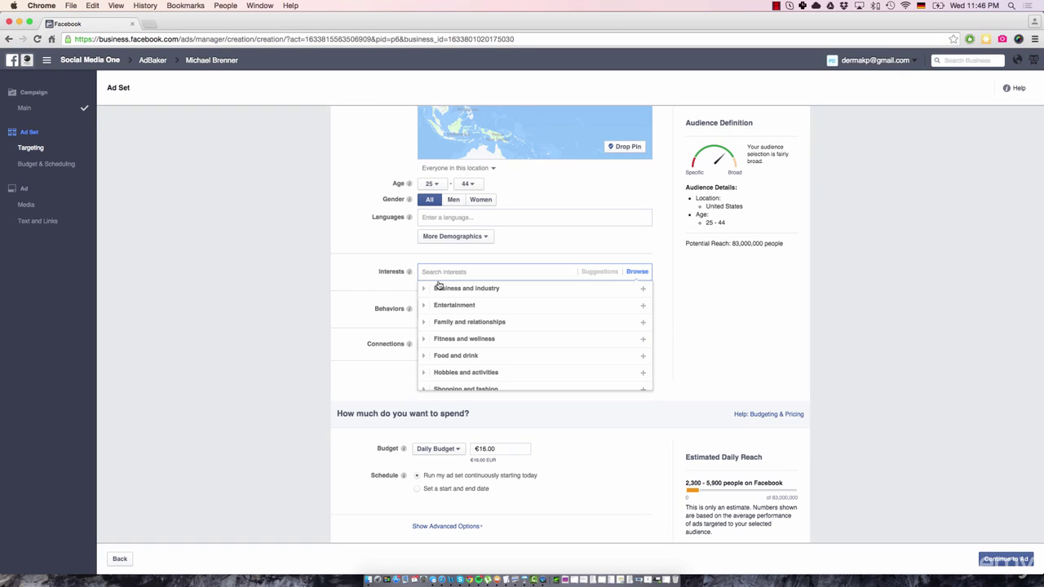
pyautogui.click(664, 568)
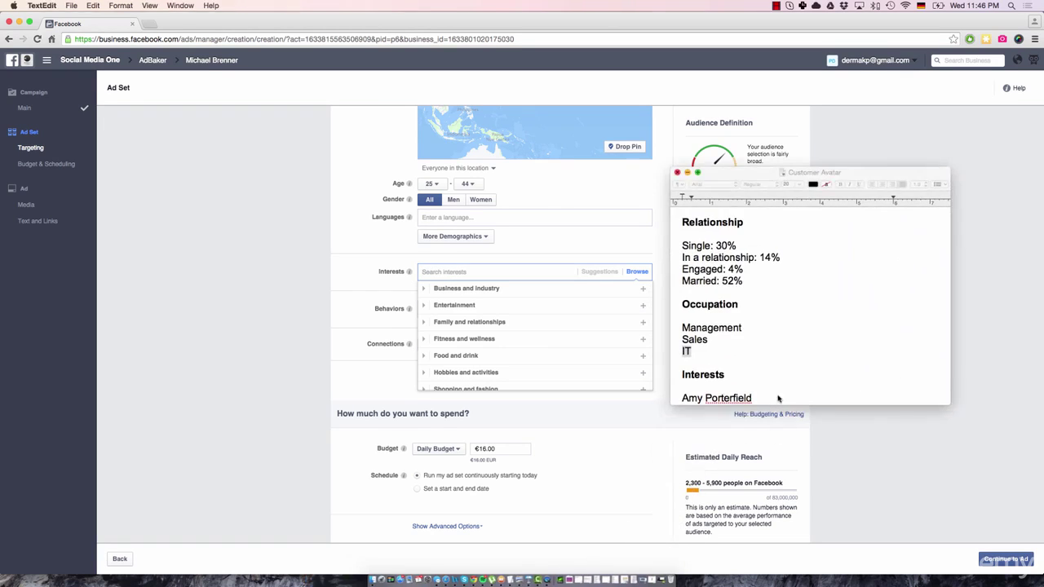
pyautogui.scroll(-10, 738, 362)
pyautogui.scroll(3, 738, 362)
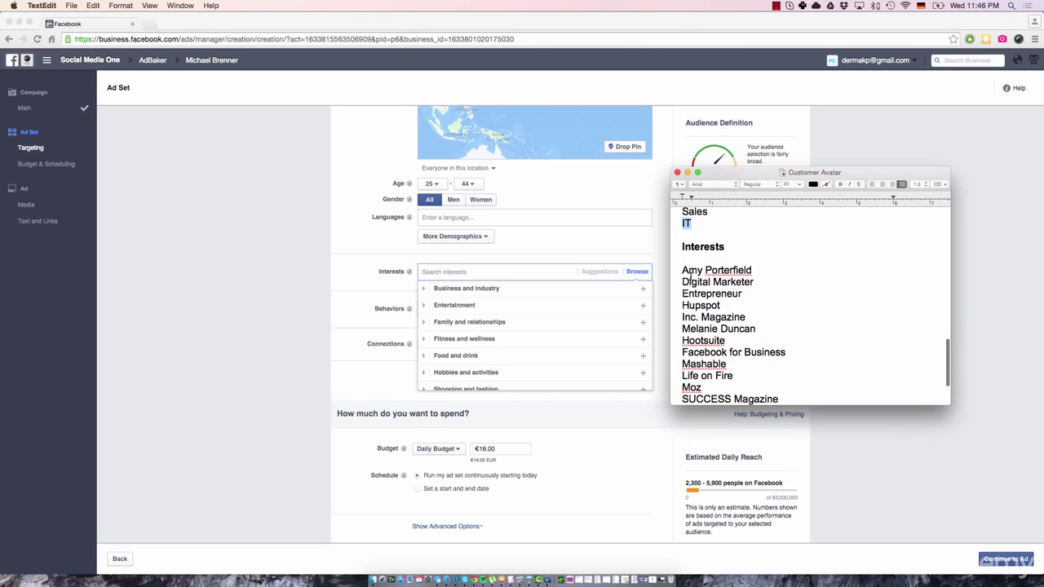
pyautogui.scroll(-2, 702, 293)
pyautogui.moveTo(681, 253); pyautogui.dragTo(674, 266)
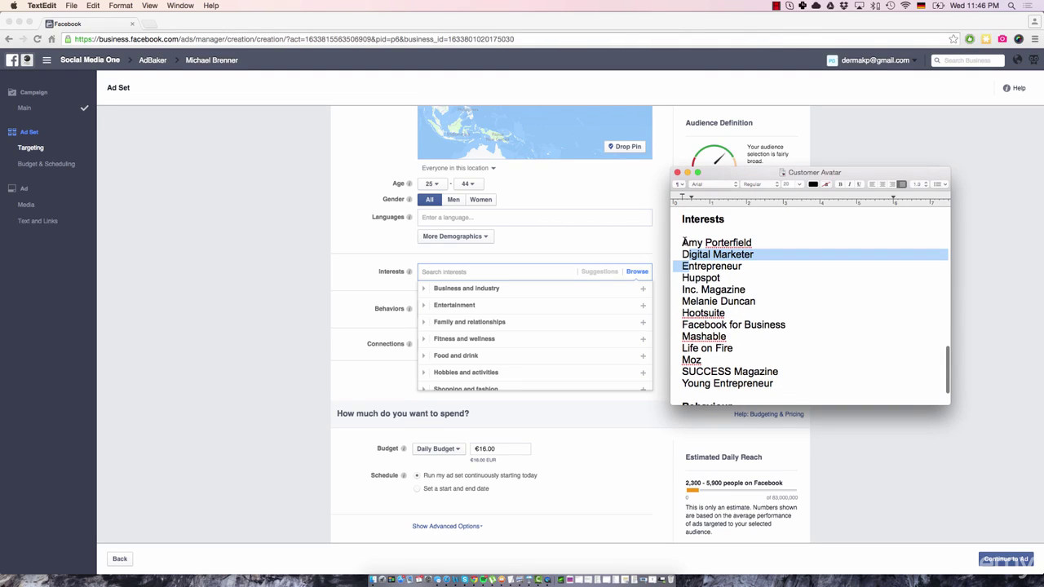
pyautogui.click(691, 270)
pyautogui.scroll(-2, 692, 269)
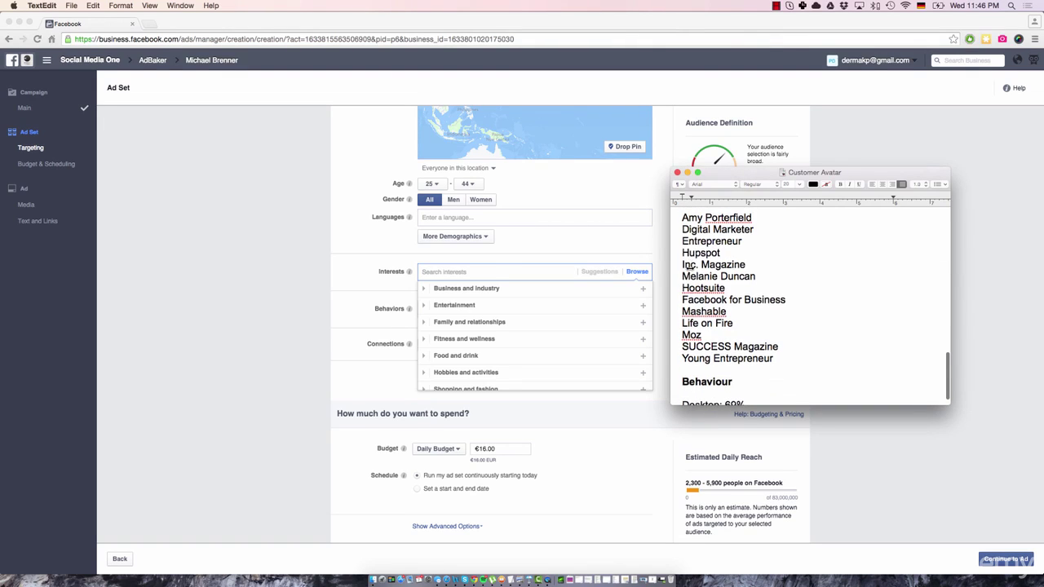
# Switch to Chrome and add amy porterfield and jon loomer digital to the ad set's interests
pyautogui.click(492, 270)
pyautogui.write('amy')
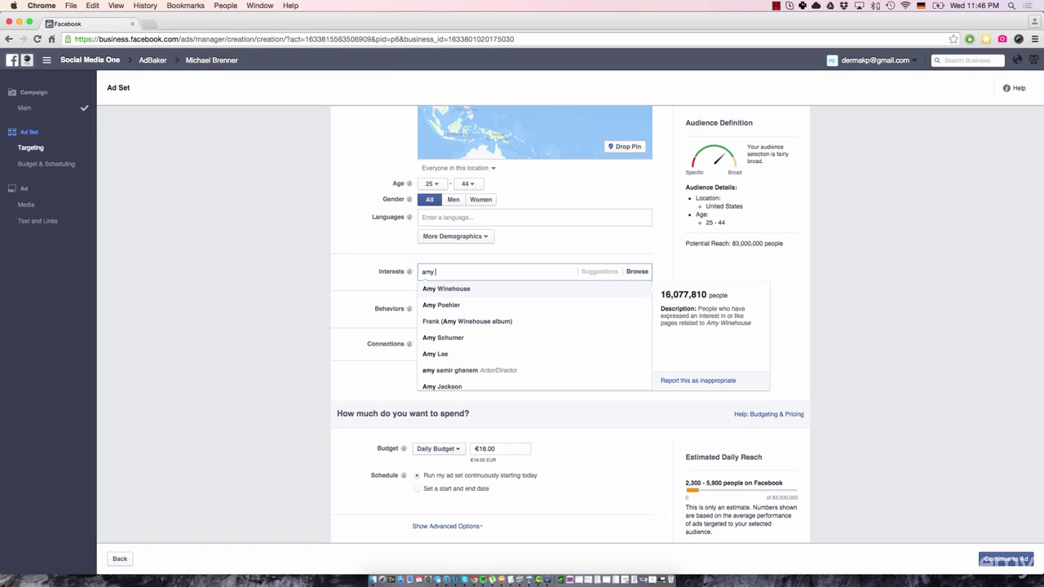
pyautogui.write(' por')
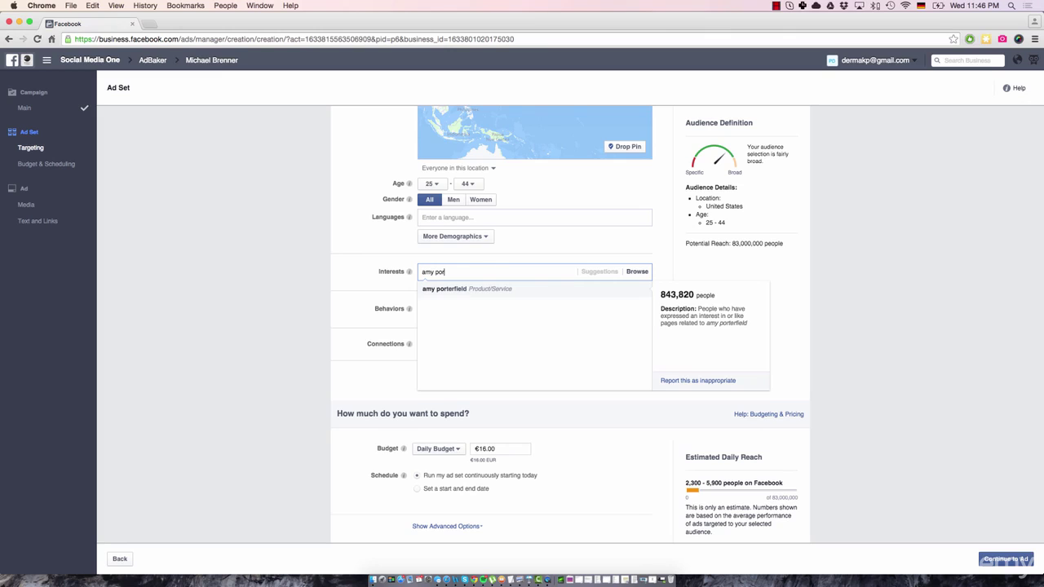
pyautogui.click(498, 289)
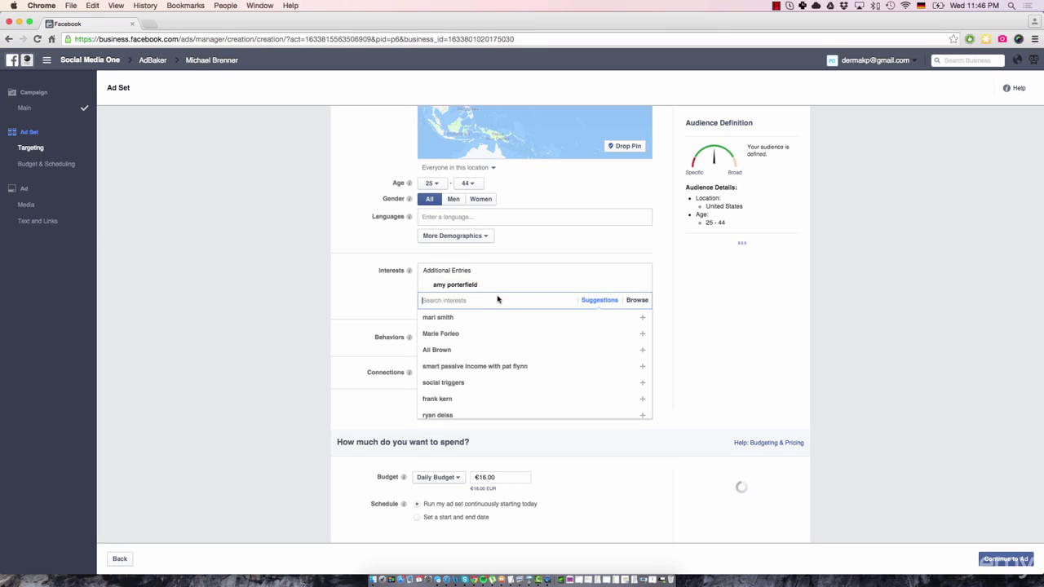
pyautogui.write('lon loomer')
pyautogui.click(504, 318)
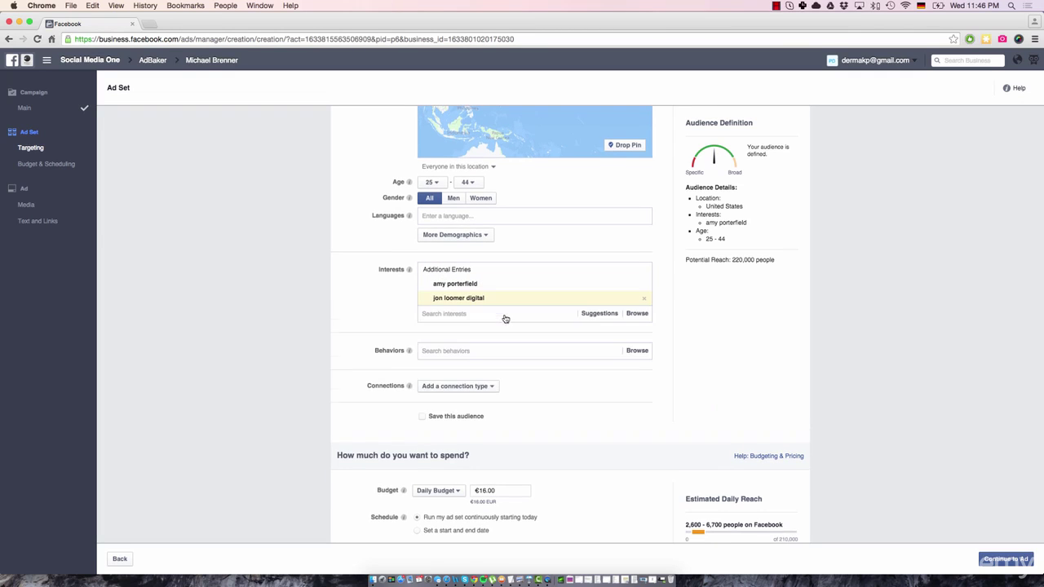
# Add mari smith and digital marketer to the ad set's interests
pyautogui.write('mari smith')
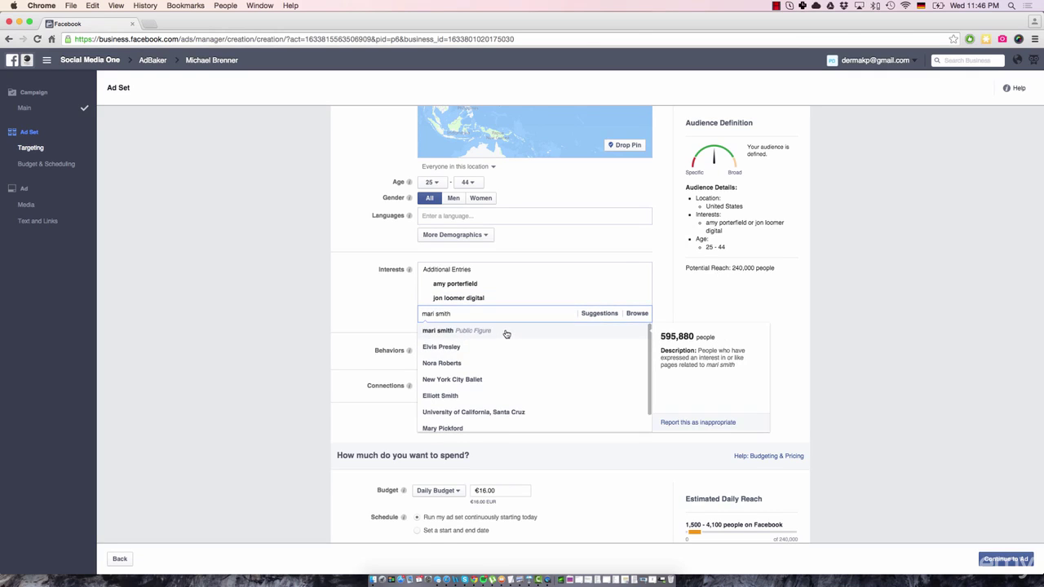
pyautogui.click(504, 332)
pyautogui.write('digital marketer')
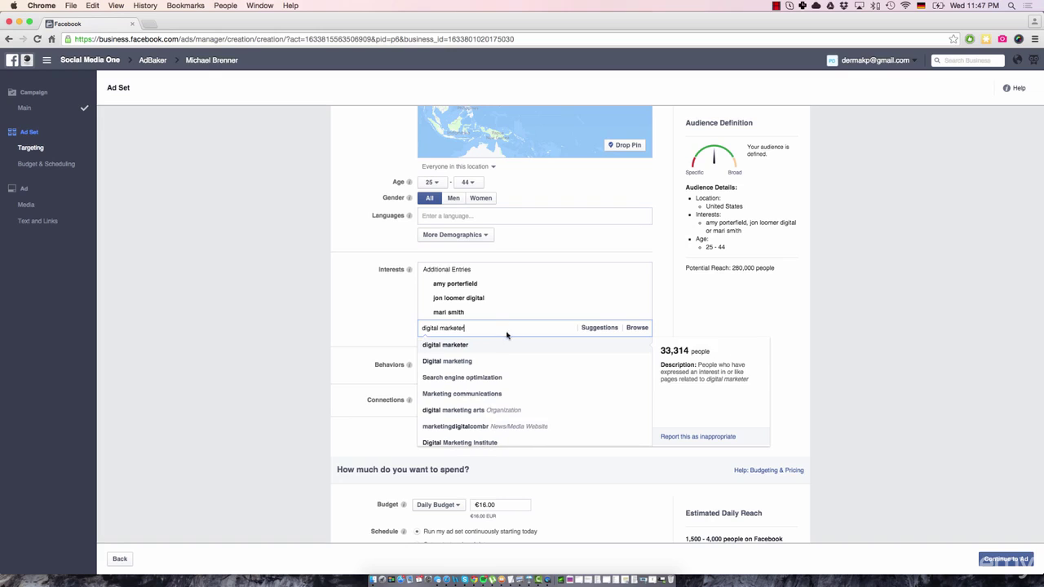
pyautogui.click(492, 351)
# Add Social Media Examiner to the ad set's interests and dismiss the further interest suggestions
pyautogui.write('social')
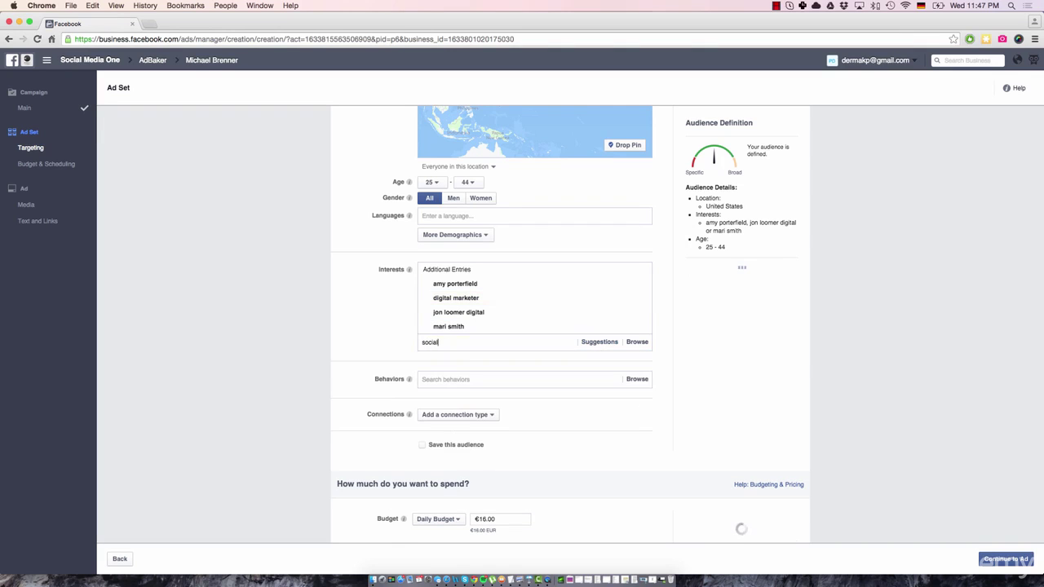
pyautogui.write(' medai ex')
pyautogui.press('BackSpace')
pyautogui.press('BackSpace')
pyautogui.write('ia examiner')
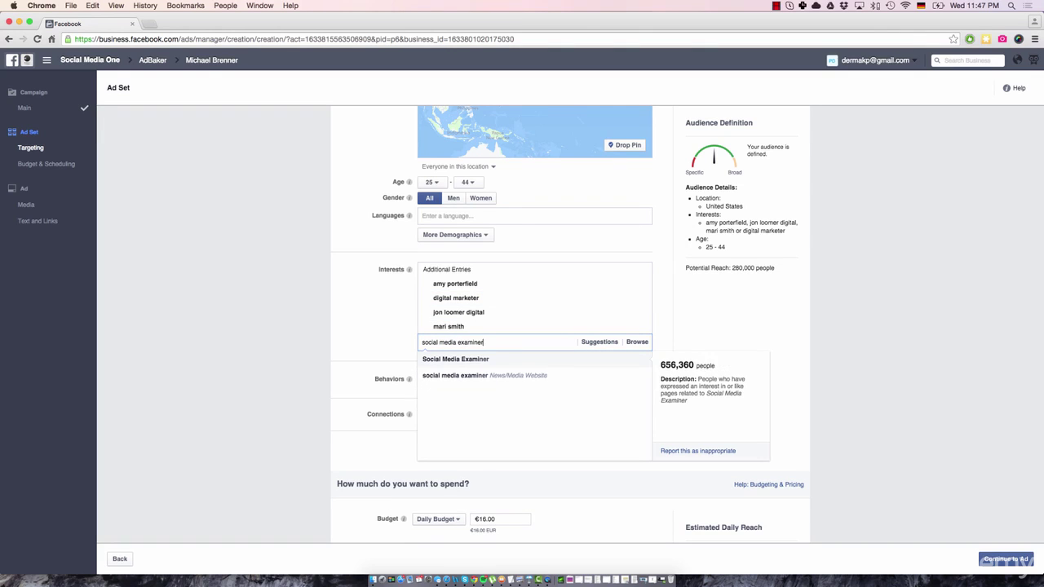
pyautogui.click(493, 357)
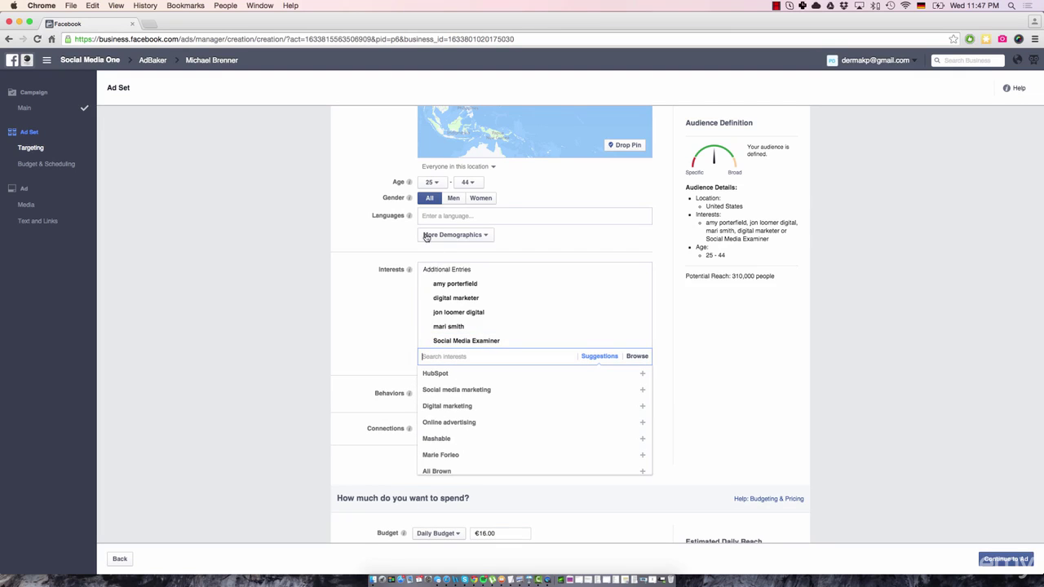
pyautogui.click(367, 286)
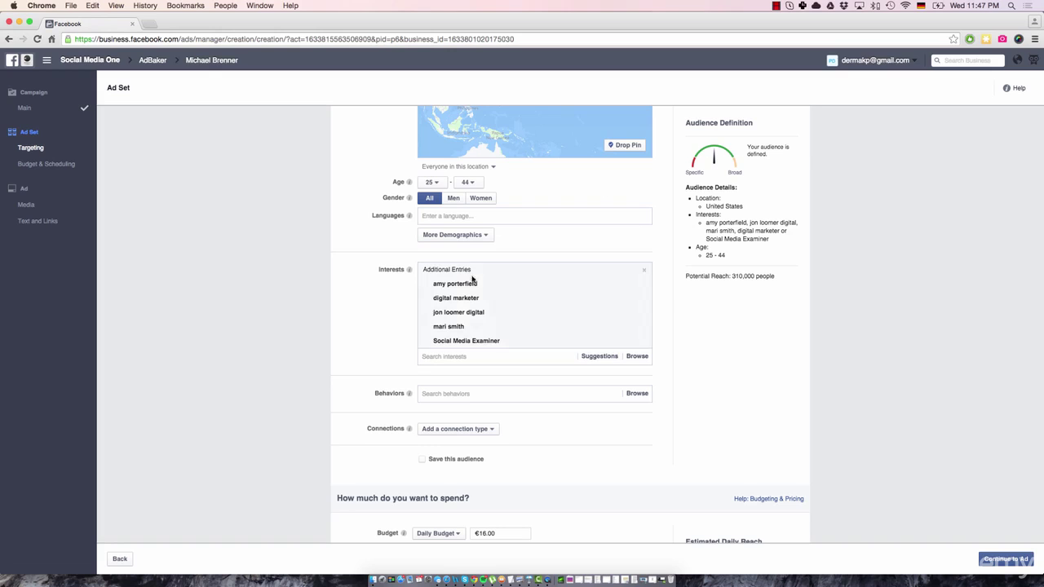
# Examine the available behavior categories, including the entries under Digital activities, without adding a behavior
pyautogui.moveTo(458, 329)
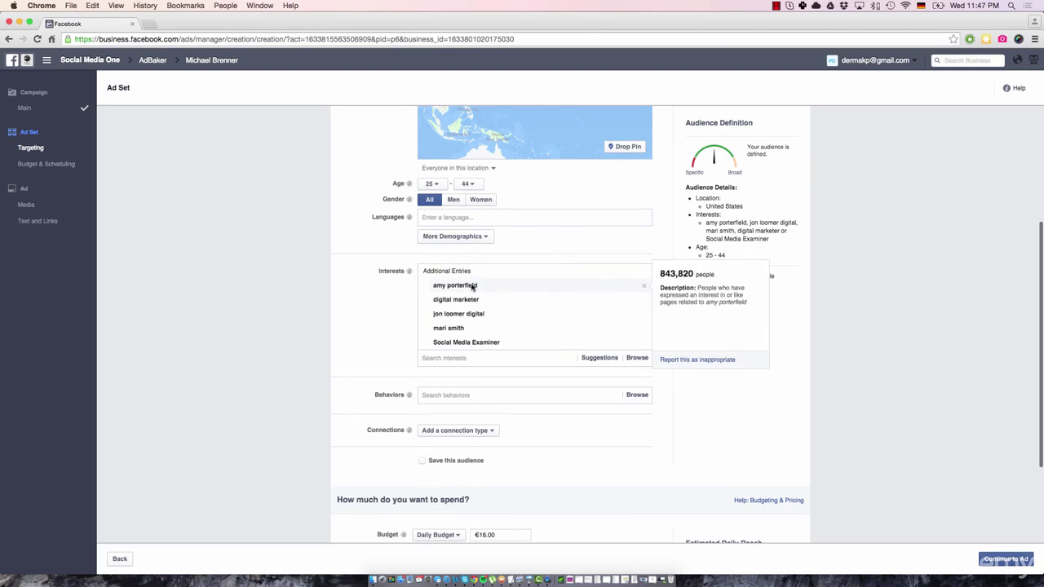
pyautogui.scroll(-1, 426, 364)
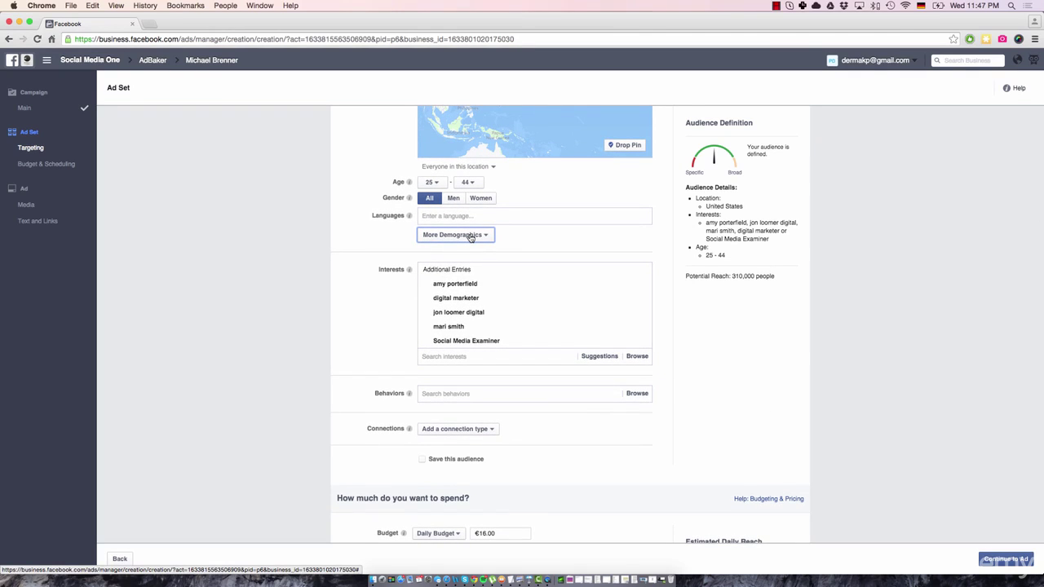
pyautogui.scroll(-3, 381, 337)
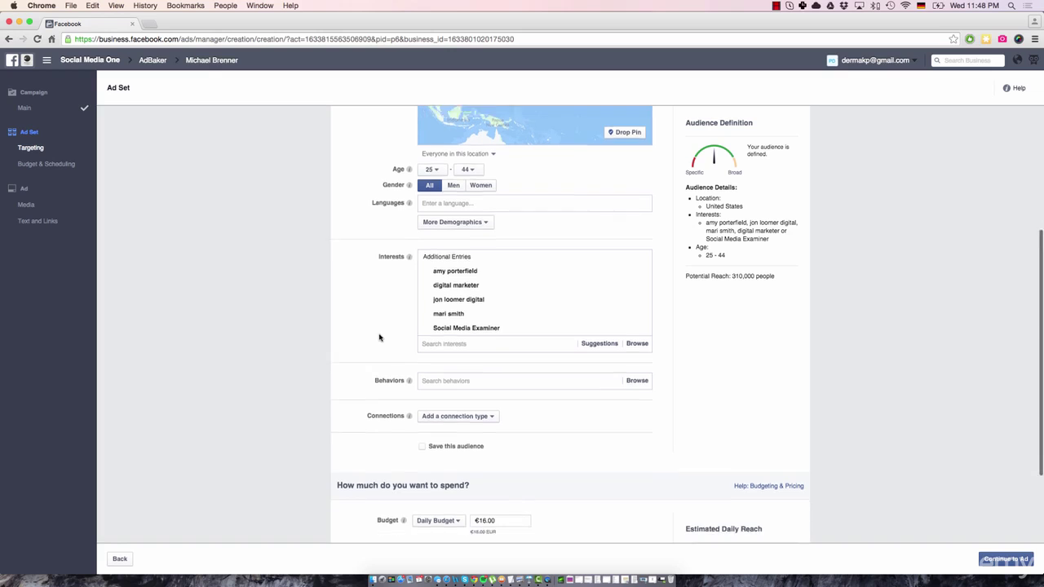
pyautogui.click(454, 313)
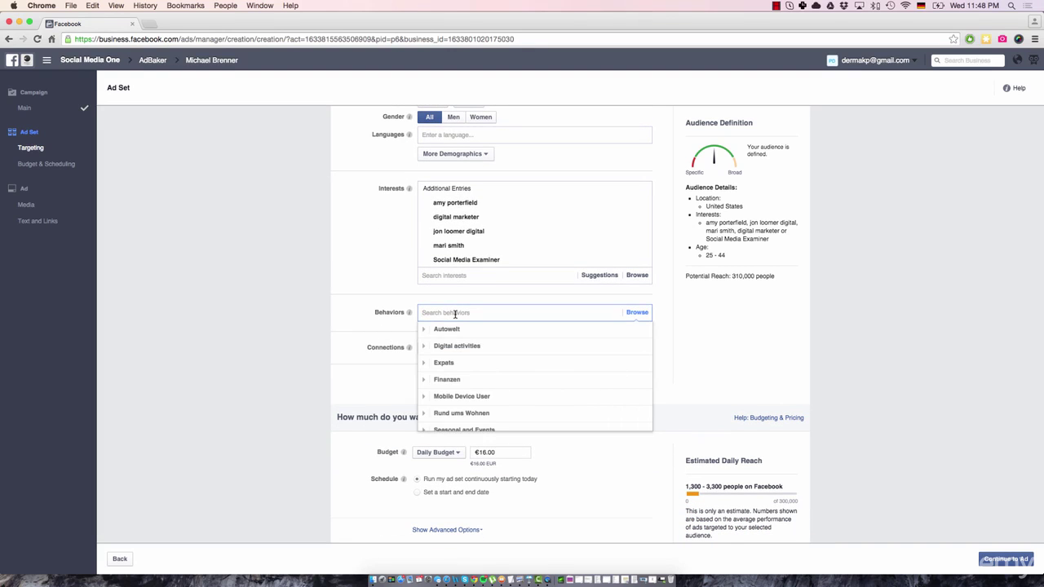
pyautogui.scroll(-2, 471, 352)
pyautogui.scroll(2, 470, 352)
pyautogui.click(453, 346)
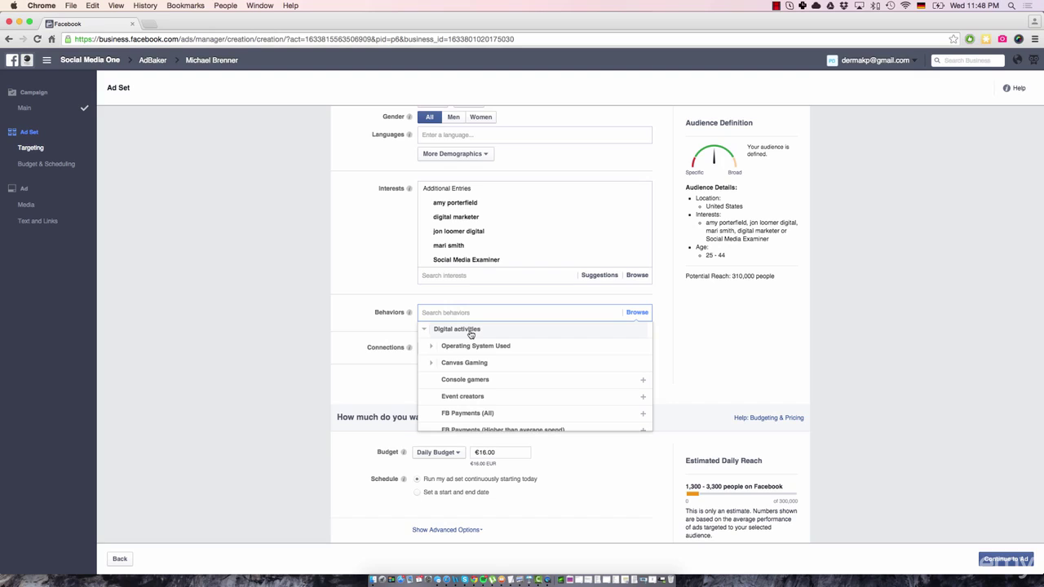
pyautogui.scroll(-5, 465, 347)
pyautogui.scroll(-3, 470, 359)
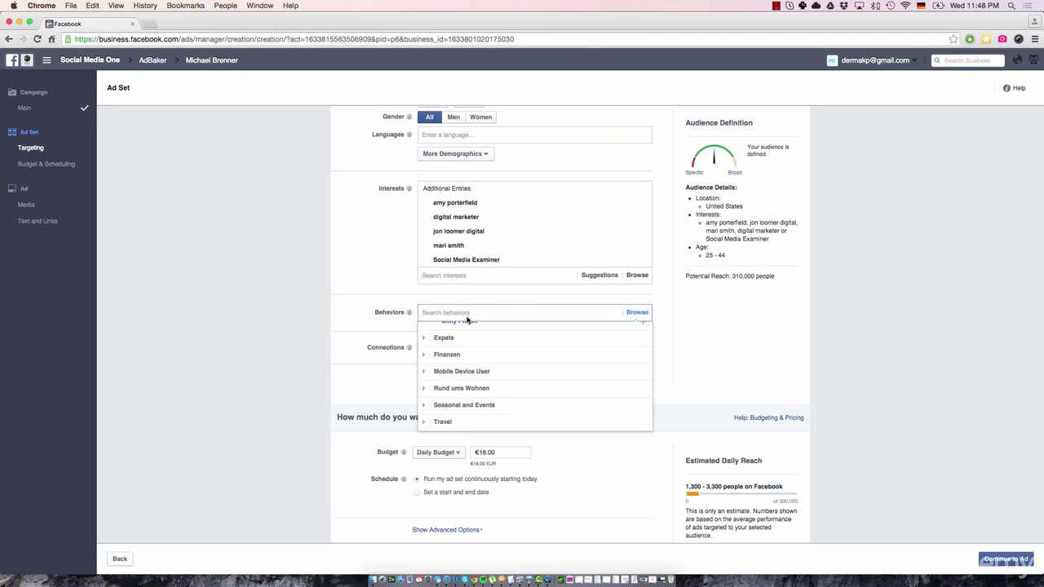
pyautogui.click(363, 322)
pyautogui.moveTo(400, 304)
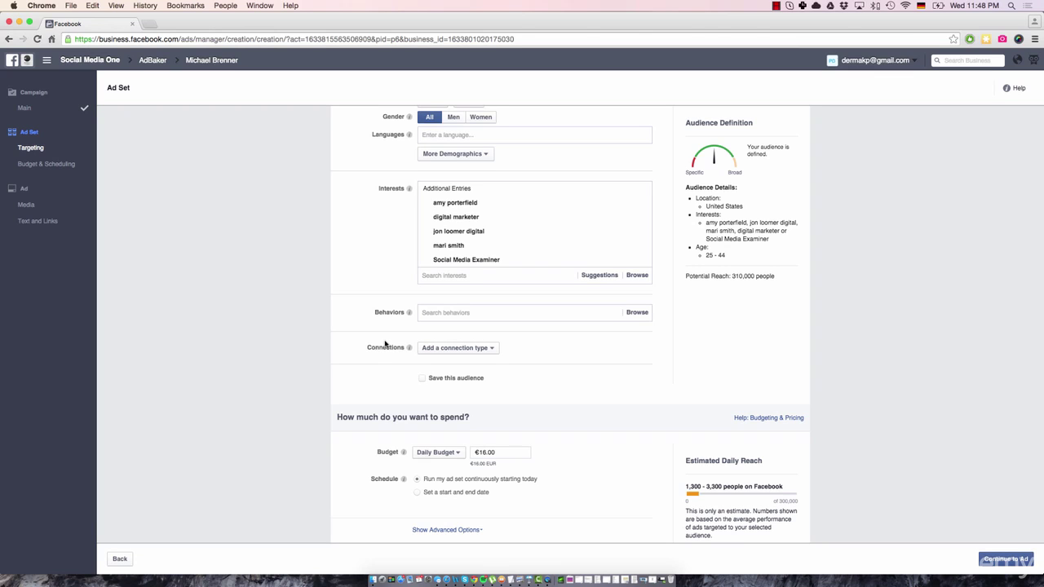
# Review the location and age targeting and examine the Work options among the additional demographics without adding any
pyautogui.scroll(10, 386, 344)
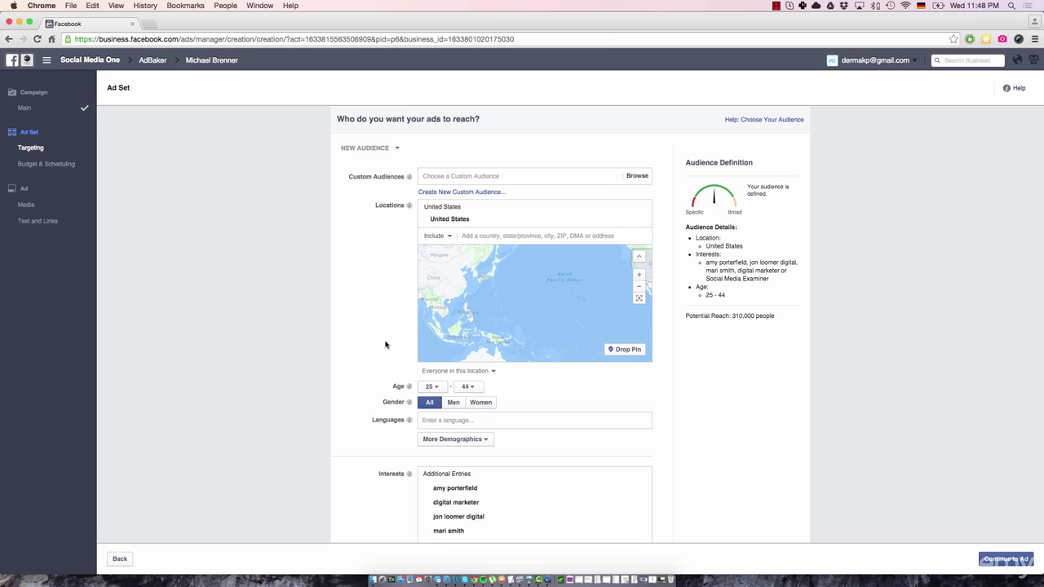
pyautogui.moveTo(410, 206)
pyautogui.scroll(-3, 521, 459)
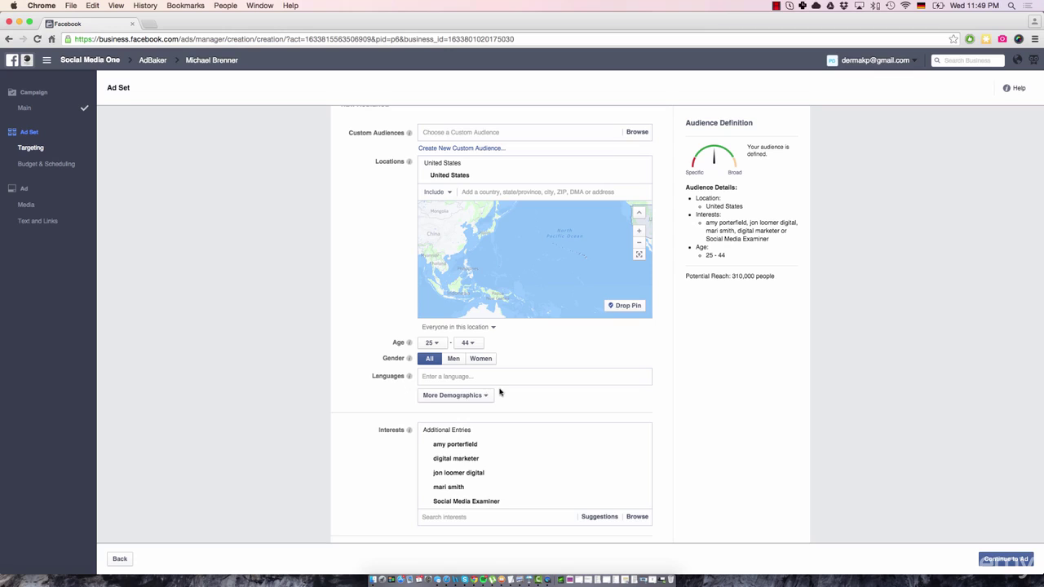
pyautogui.scroll(-1, 500, 393)
pyautogui.click(492, 362)
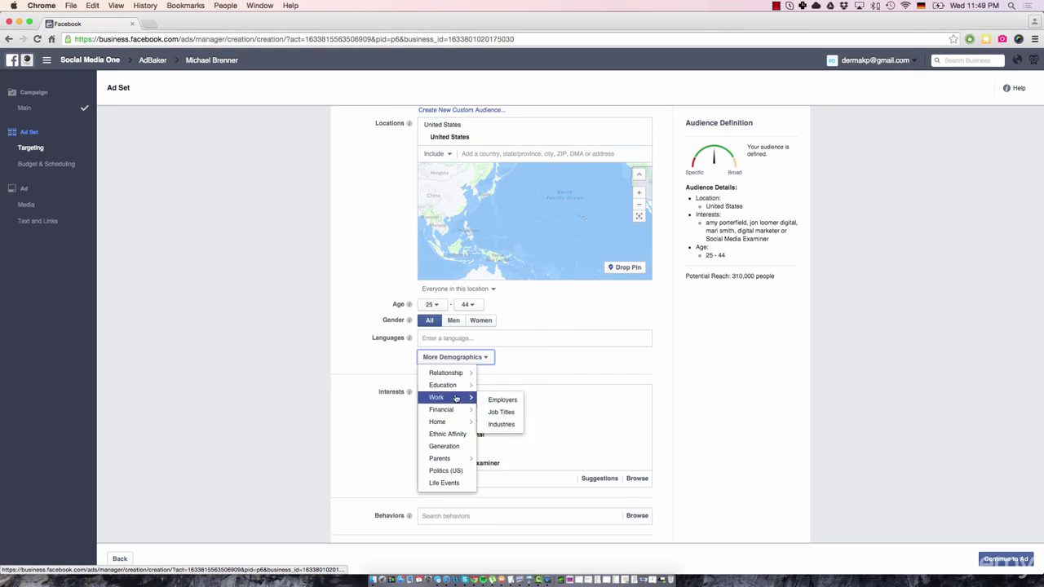
pyautogui.click(377, 426)
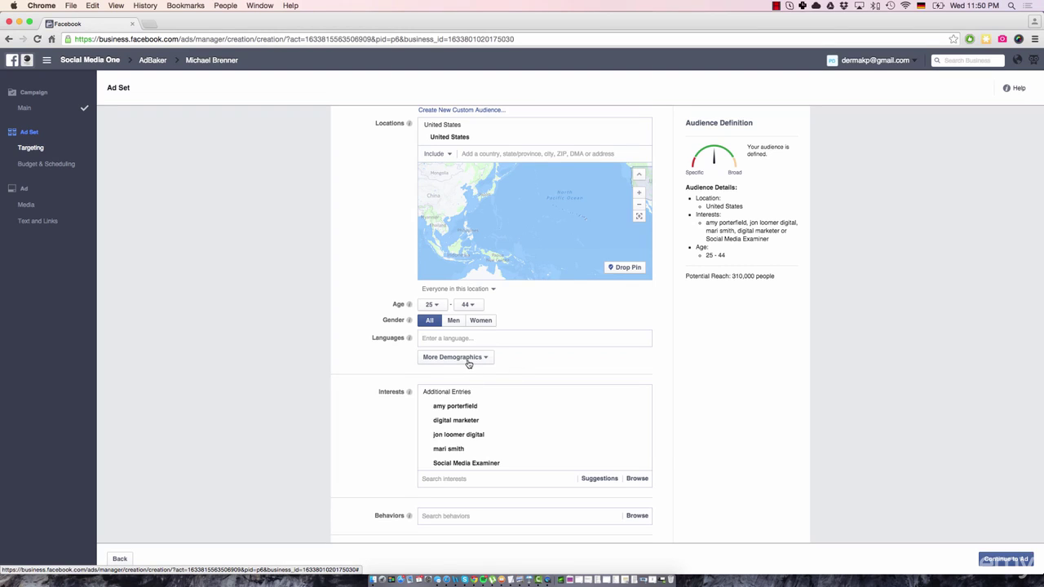
pyautogui.click(482, 362)
pyautogui.moveTo(472, 401)
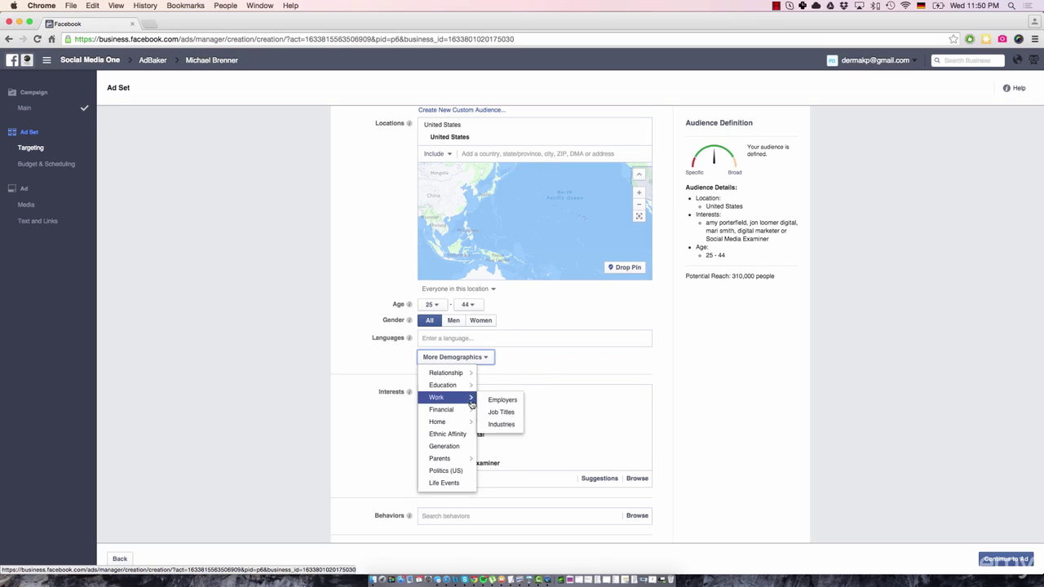
pyautogui.moveTo(456, 374)
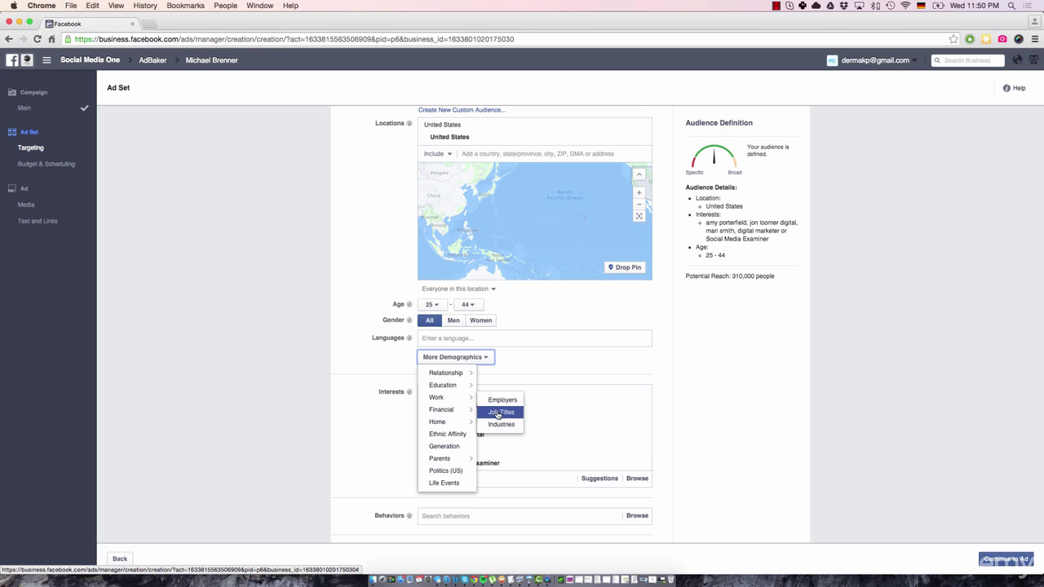
pyautogui.click(403, 379)
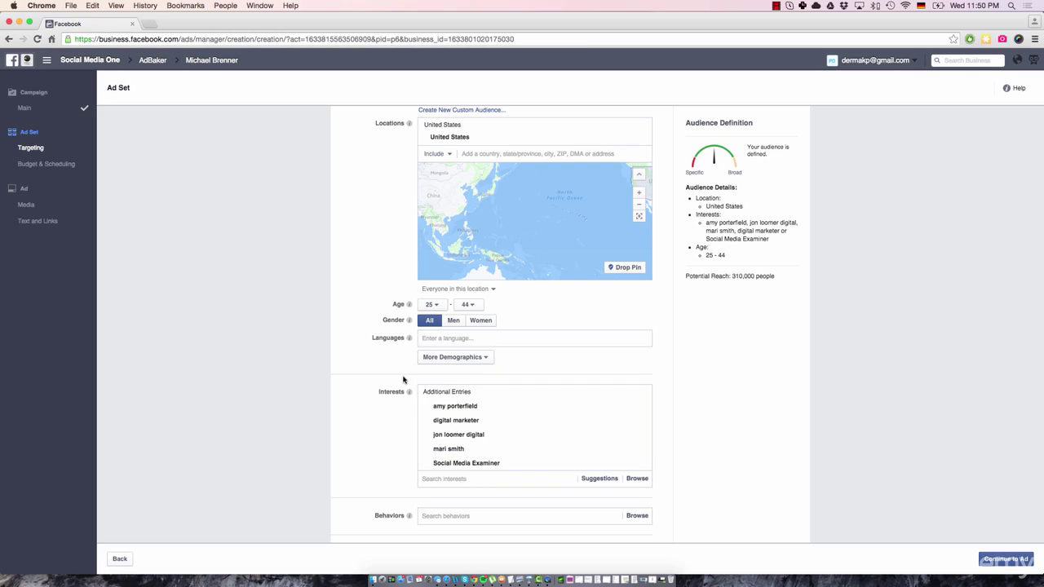
# Review the added interests and the remaining targeting settings down to the budget and schedule section
pyautogui.scroll(-2, 403, 379)
pyautogui.moveTo(458, 431)
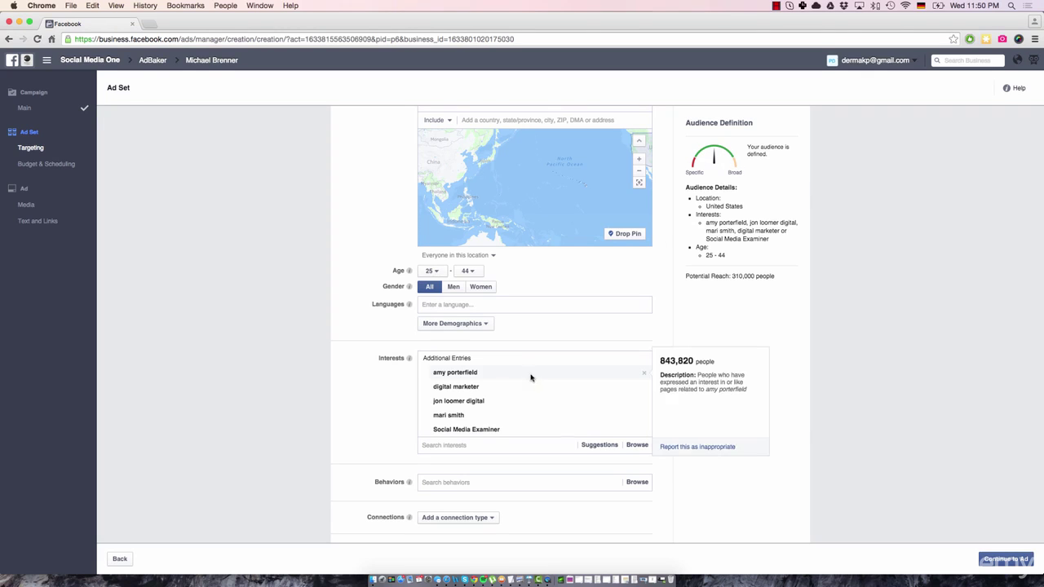
pyautogui.moveTo(540, 430)
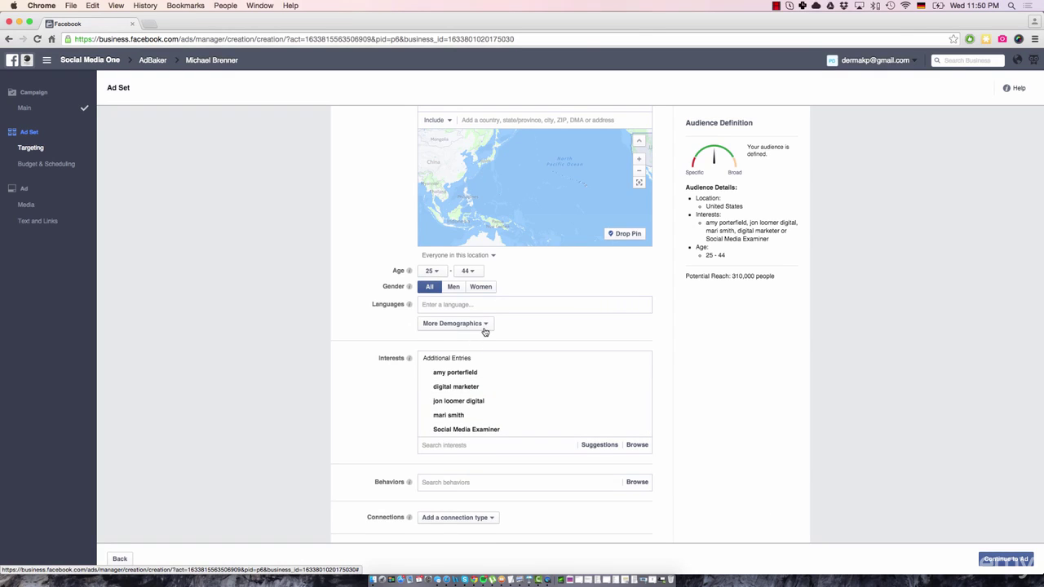
pyautogui.scroll(-1, 484, 328)
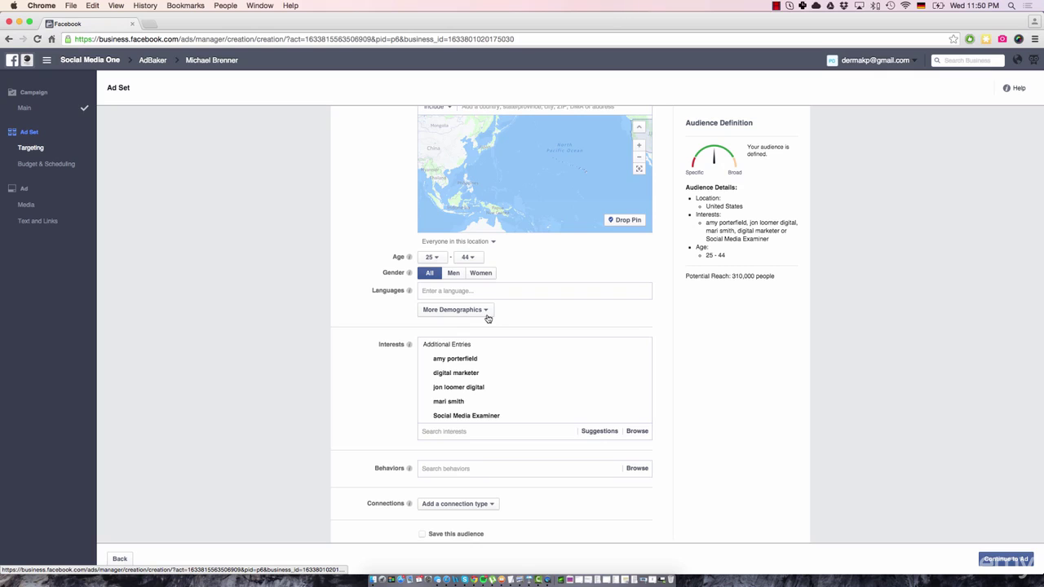
pyautogui.scroll(-5, 487, 318)
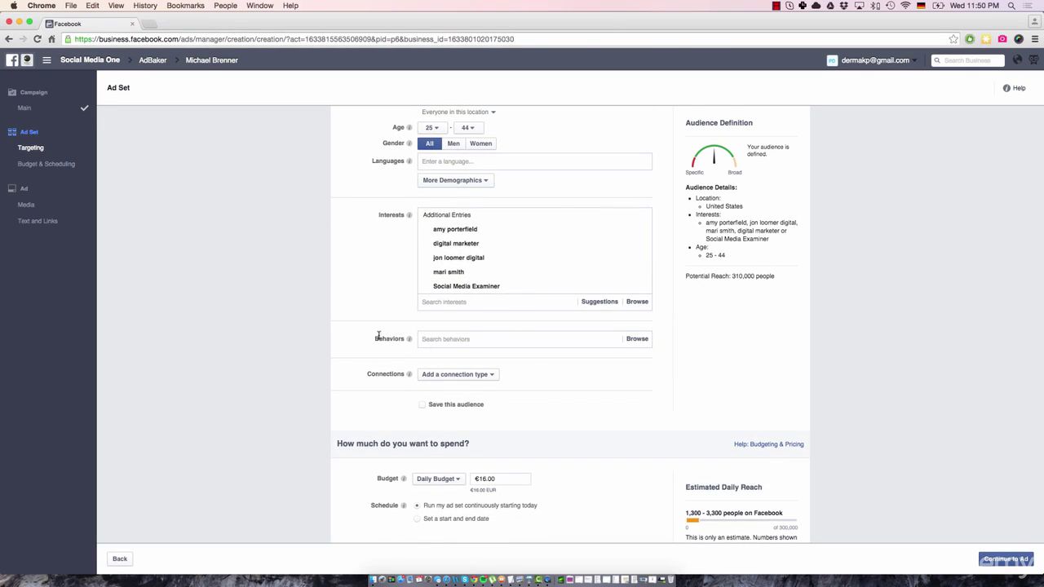
pyautogui.scroll(-3, 417, 379)
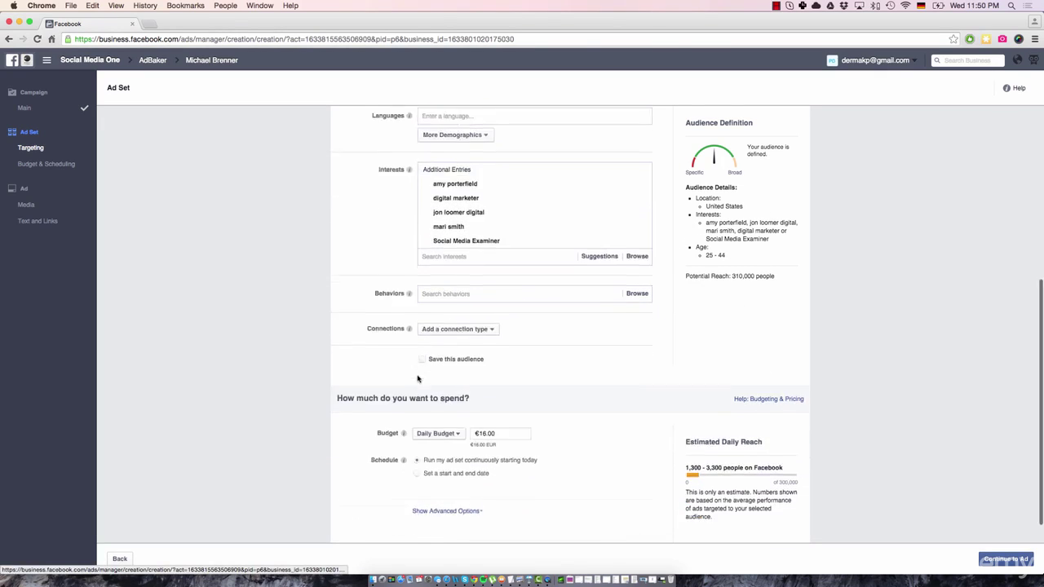